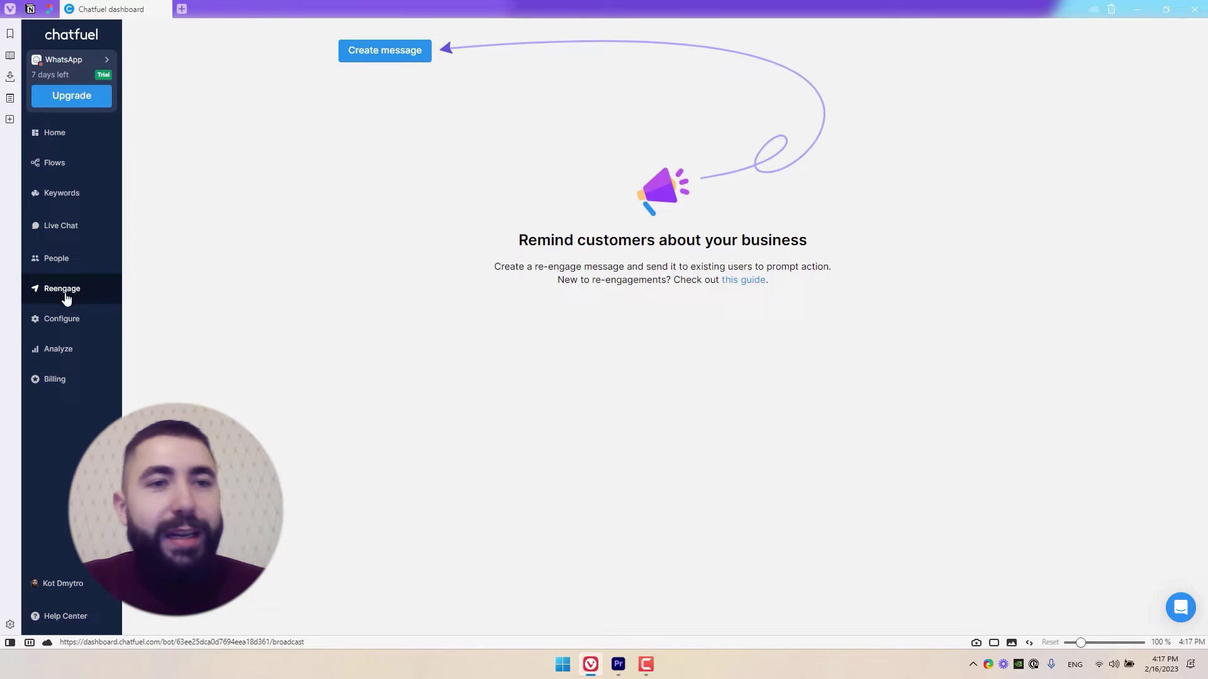
Open Chatfuel's WhatsApp template chooser for a new re-engagement message and browse the sample templates.
click(400, 55)
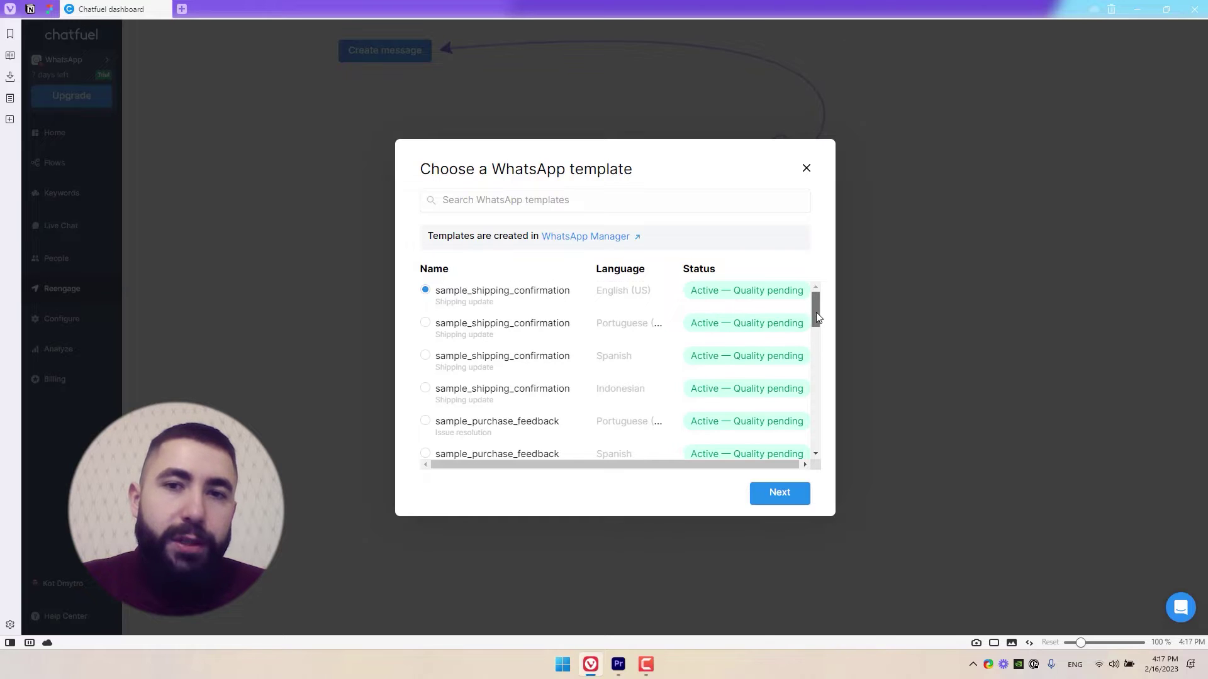
mouse_move(817, 312)
mouse_down()
mouse_move(811, 447)
mouse_move(814, 304)
mouse_up()
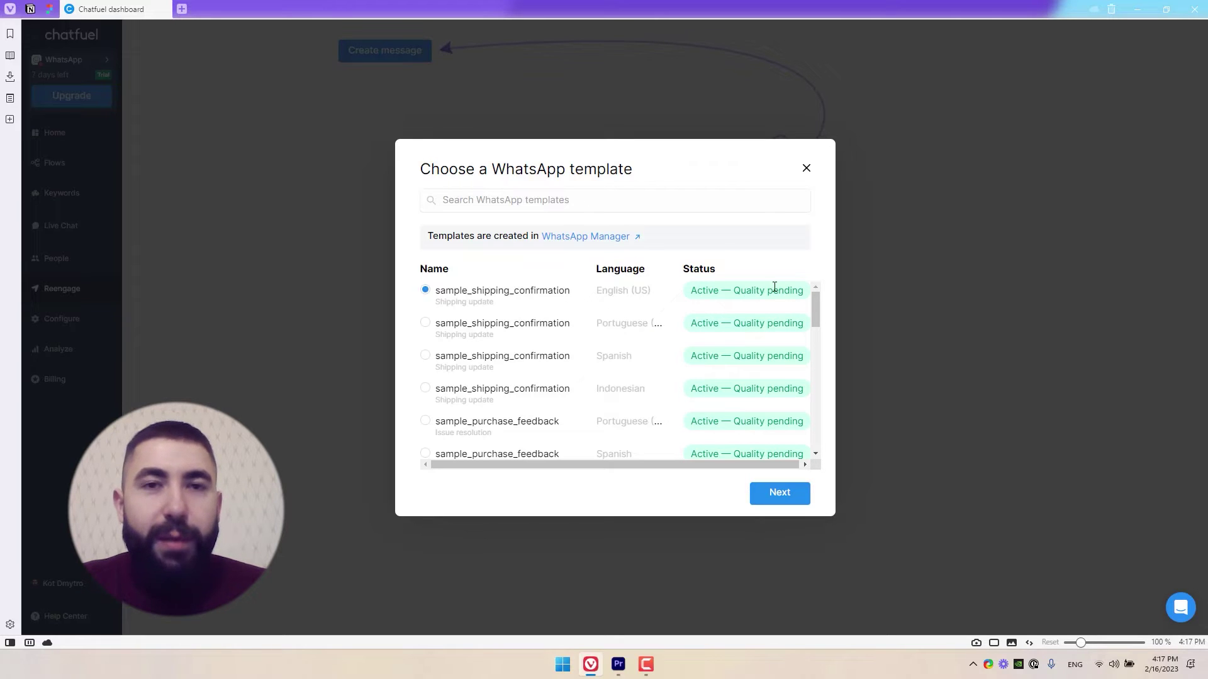
Go to WhatsApp Manager and start a new message template from the Message templates page.
click(585, 243)
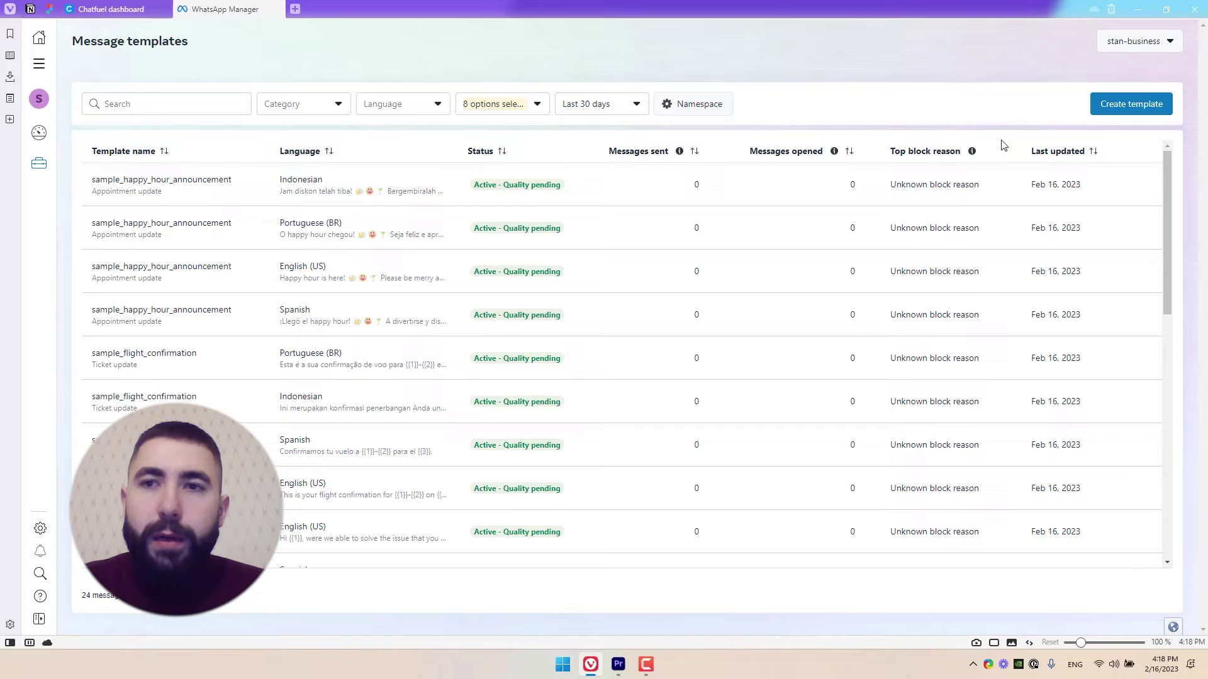
click(1130, 105)
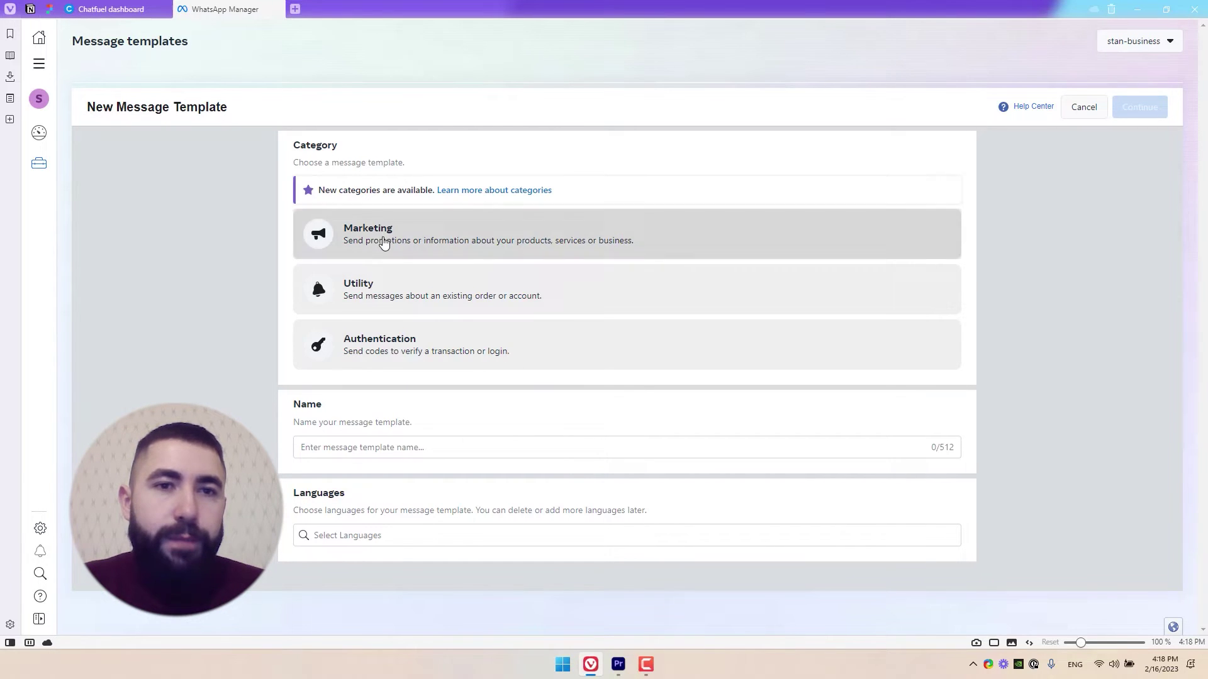
Set up a Marketing template named my_template in English (US) and continue to the content editor.
click(384, 243)
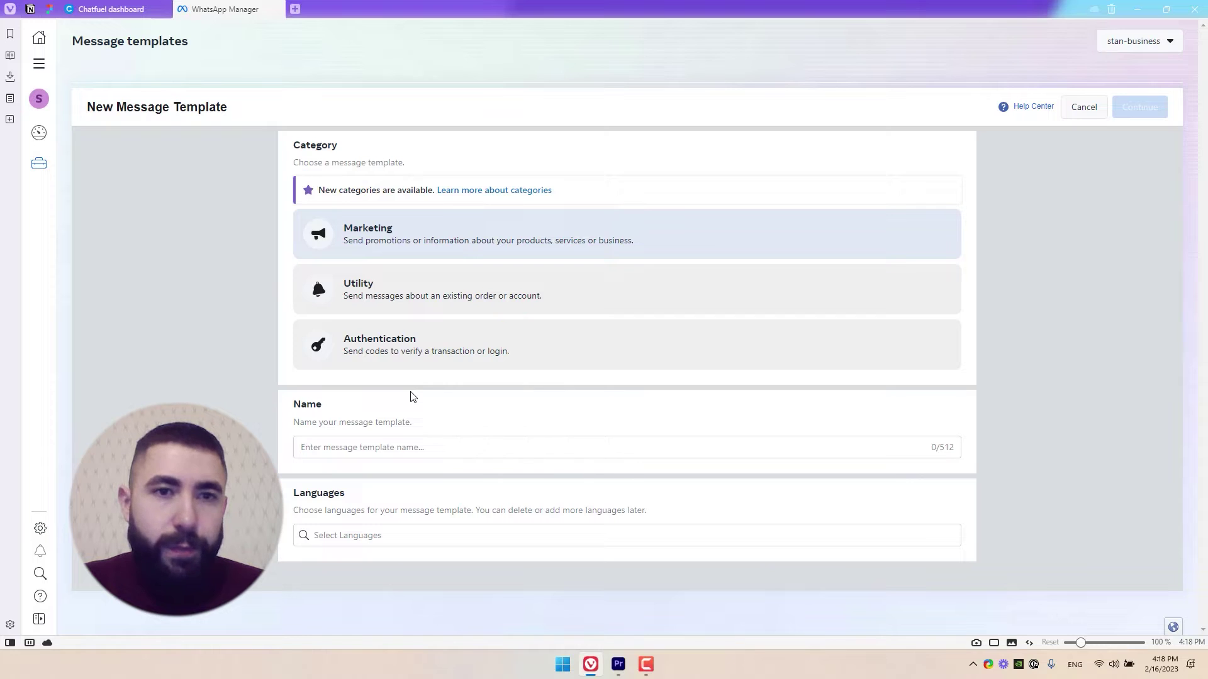
click(387, 447)
text(m)
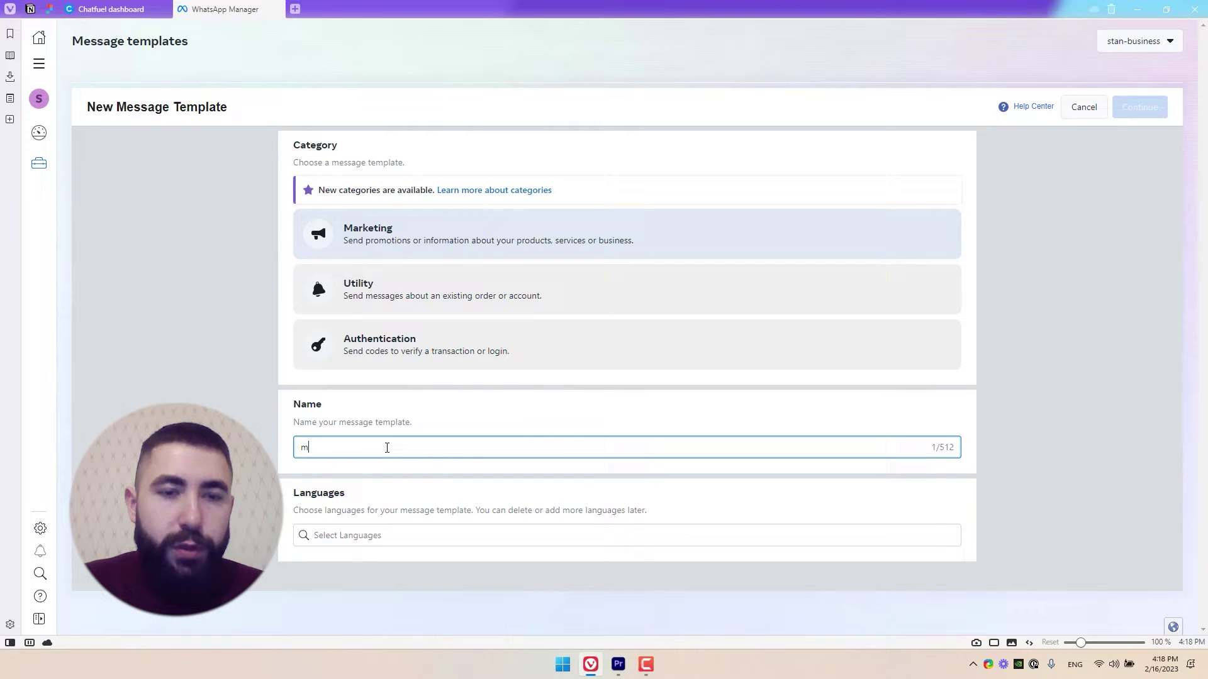
text(y_teampl)
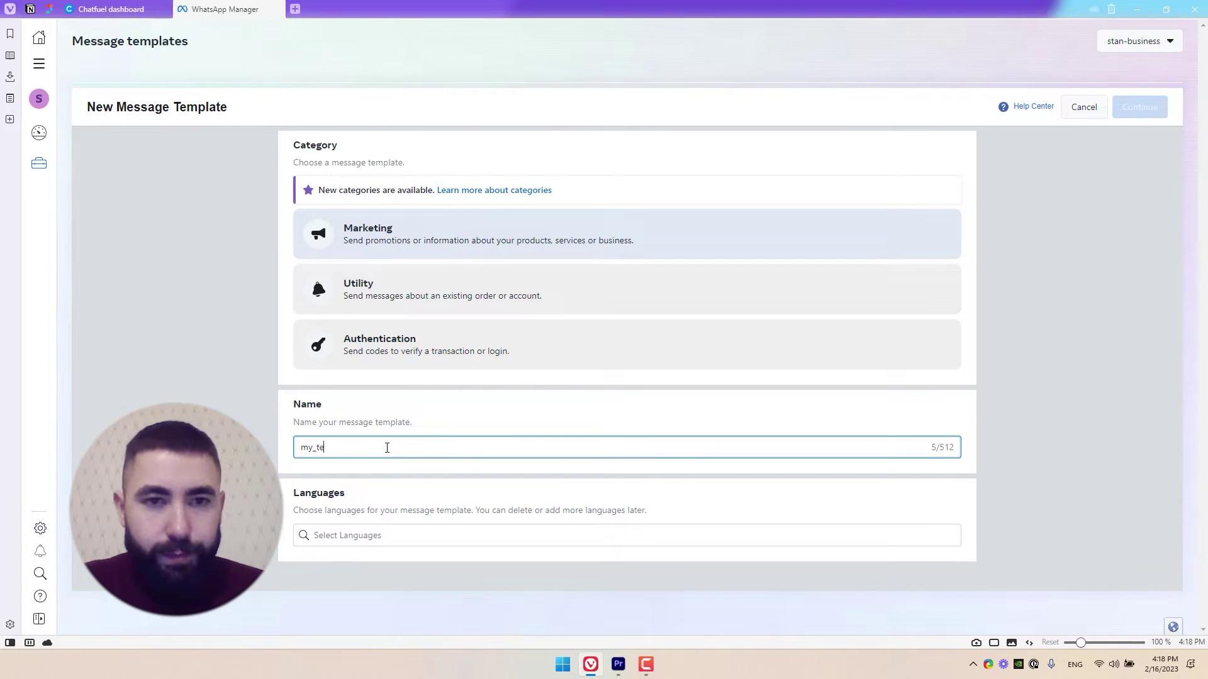
key(BackSpace)
key(BackSpace)
key(BackSpace)
key(BackSpace)
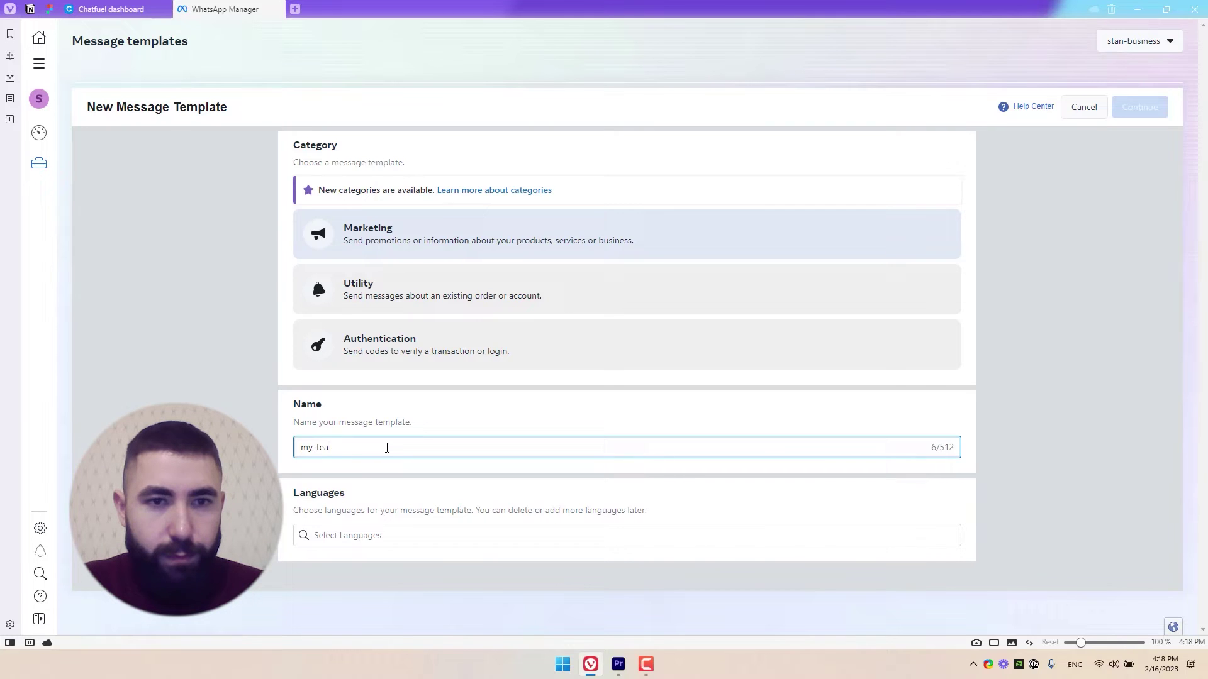
text(mplate)
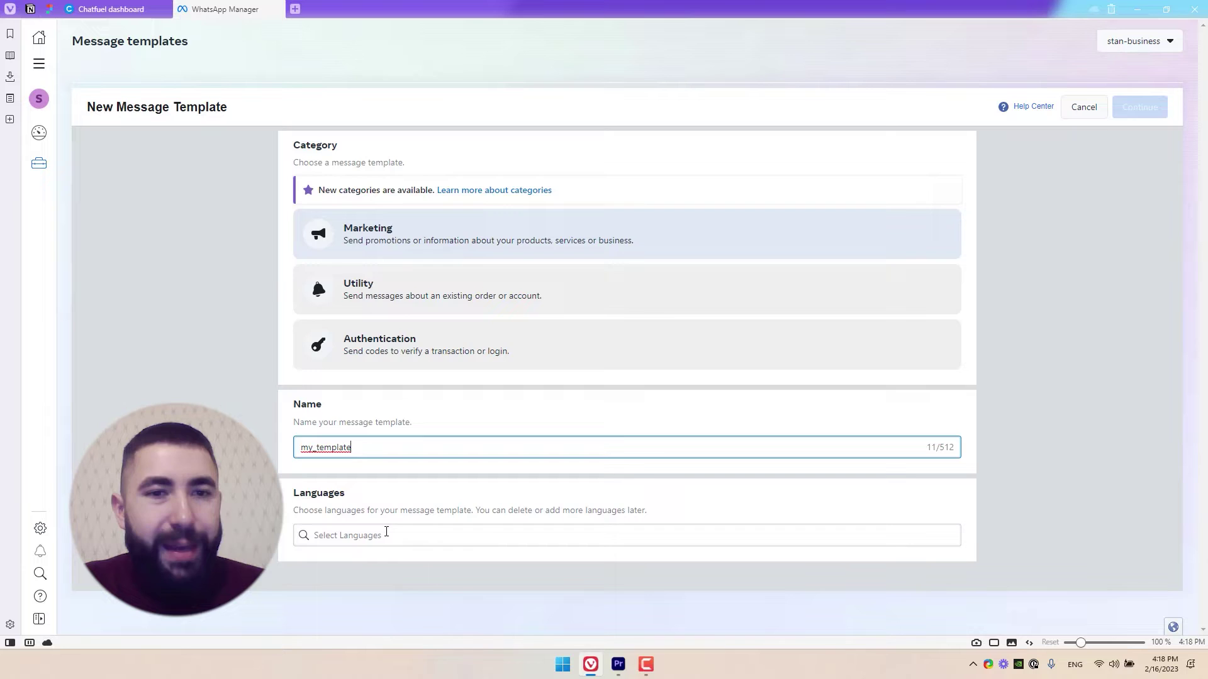
click(386, 532)
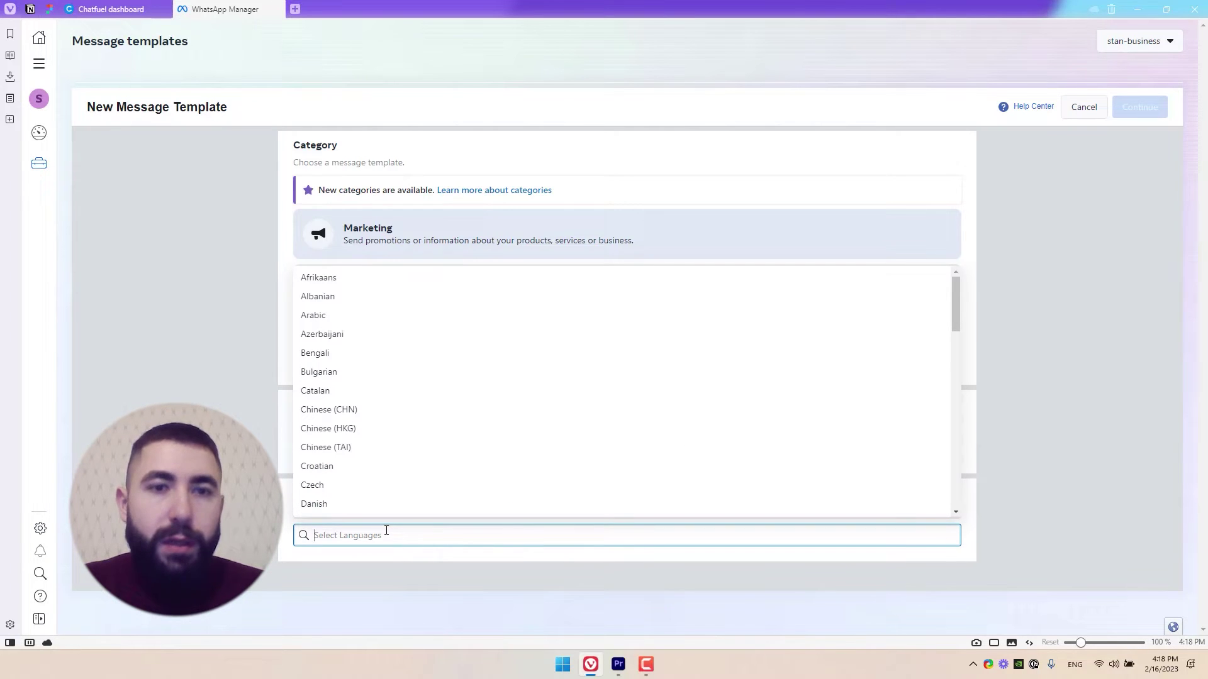
text(engli)
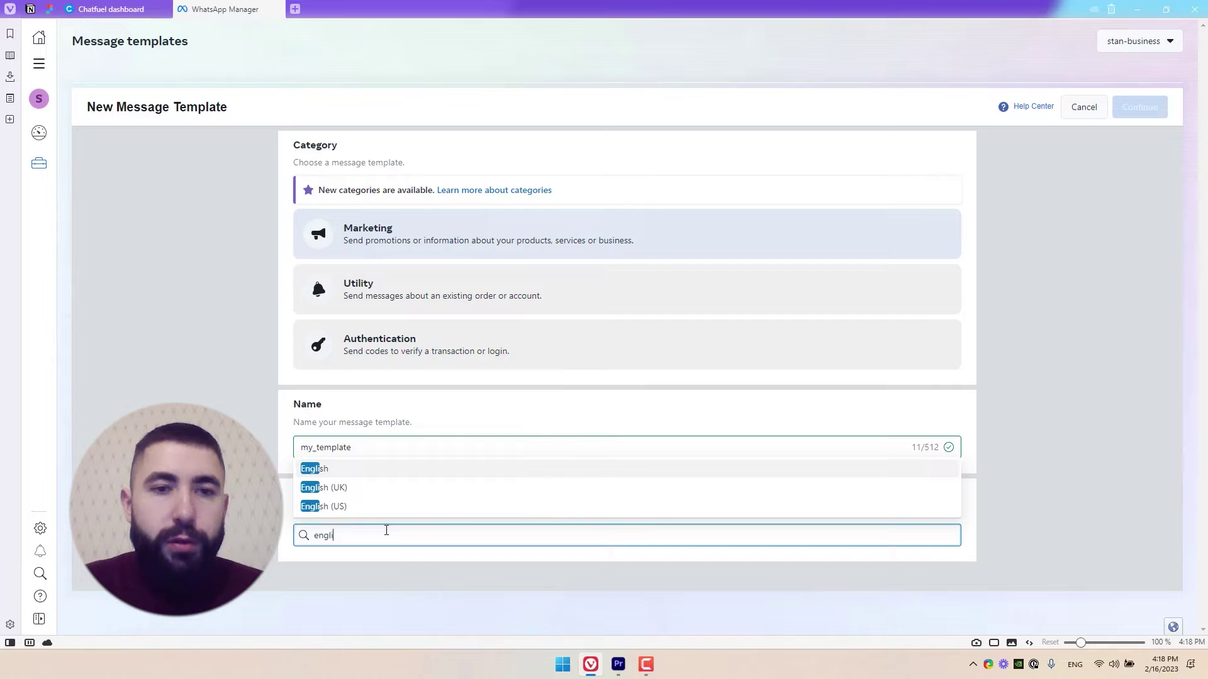
click(342, 507)
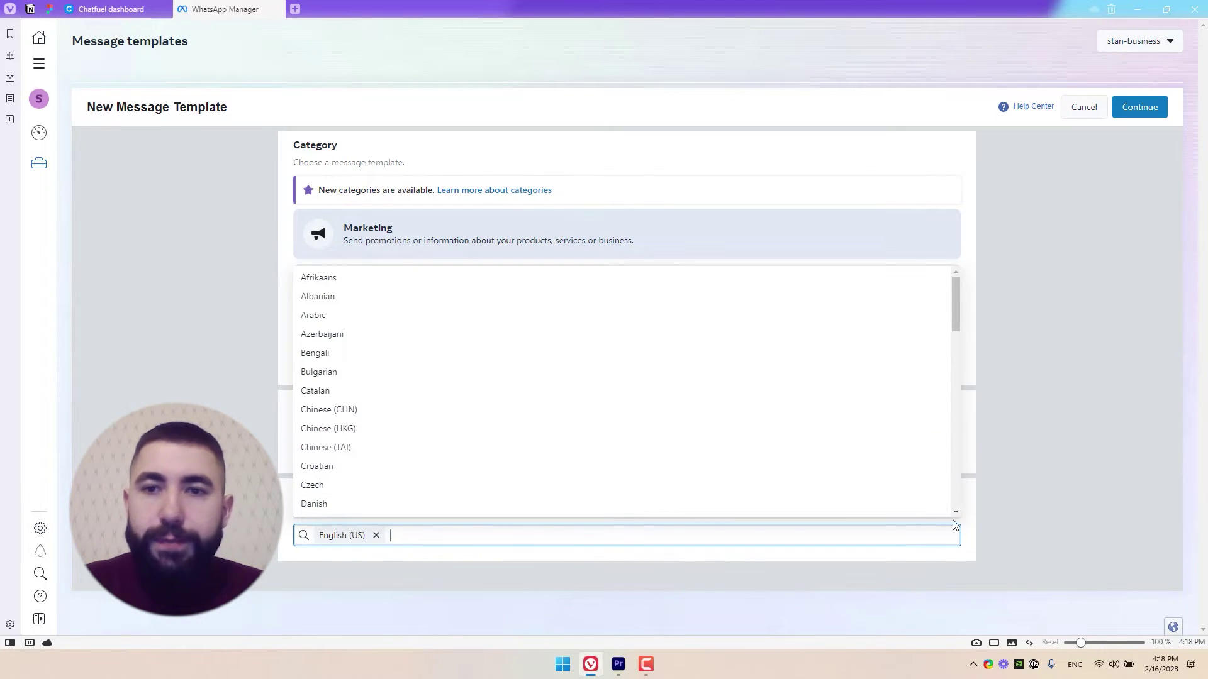
click(1012, 491)
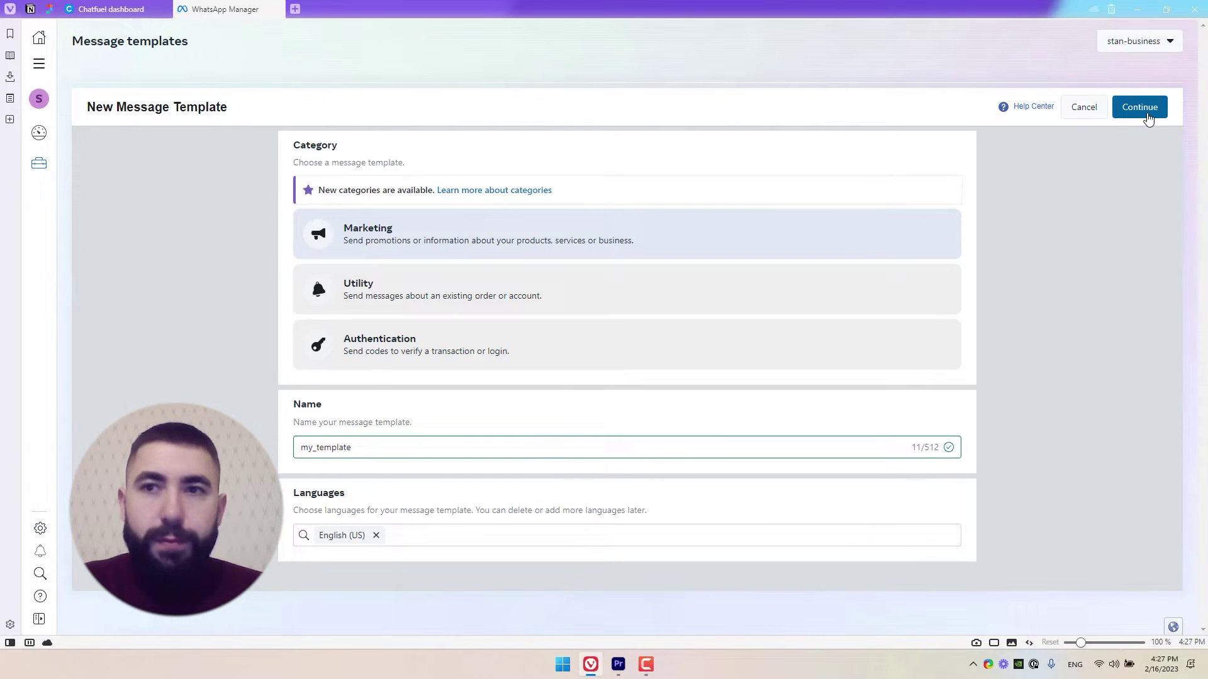
click(1139, 108)
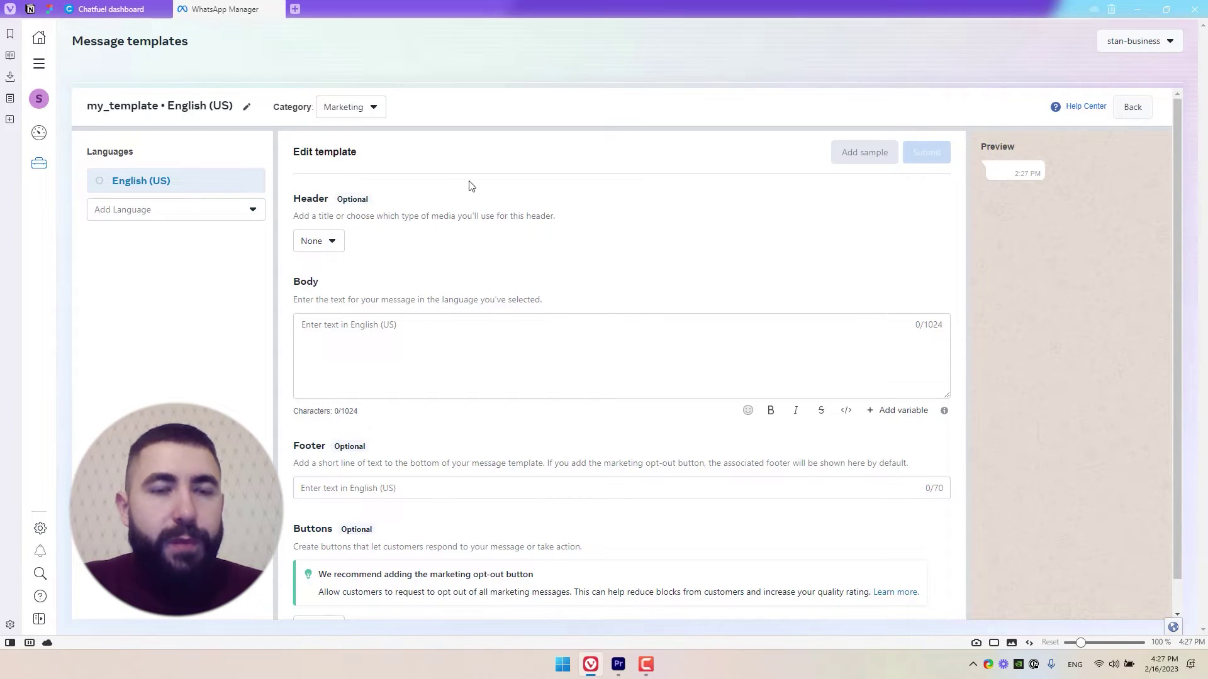
scroll(306, 218, down, 1)
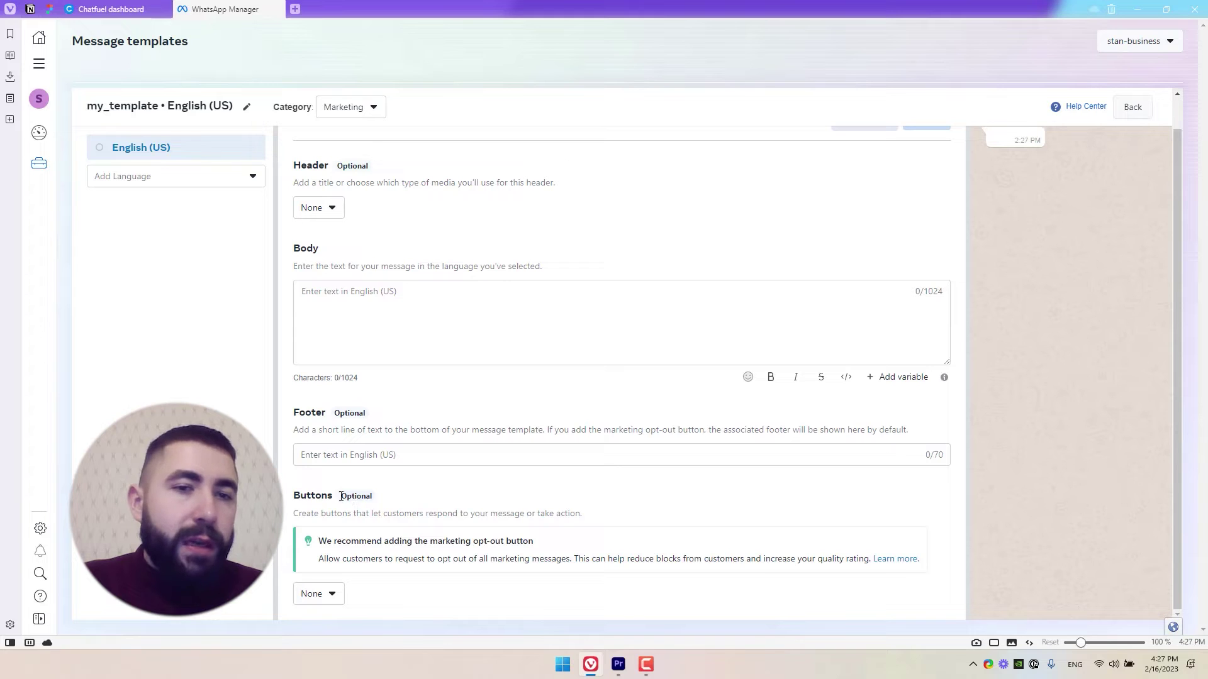
drag(334, 413, 364, 414)
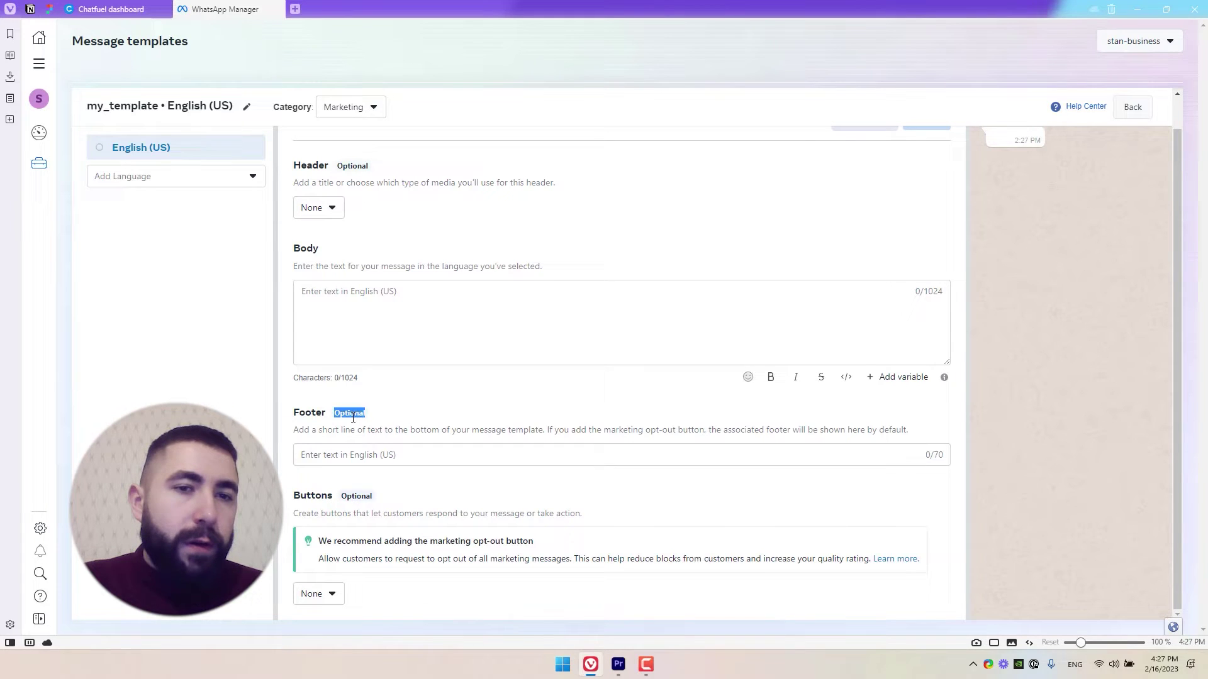
scroll(364, 414, up, 1)
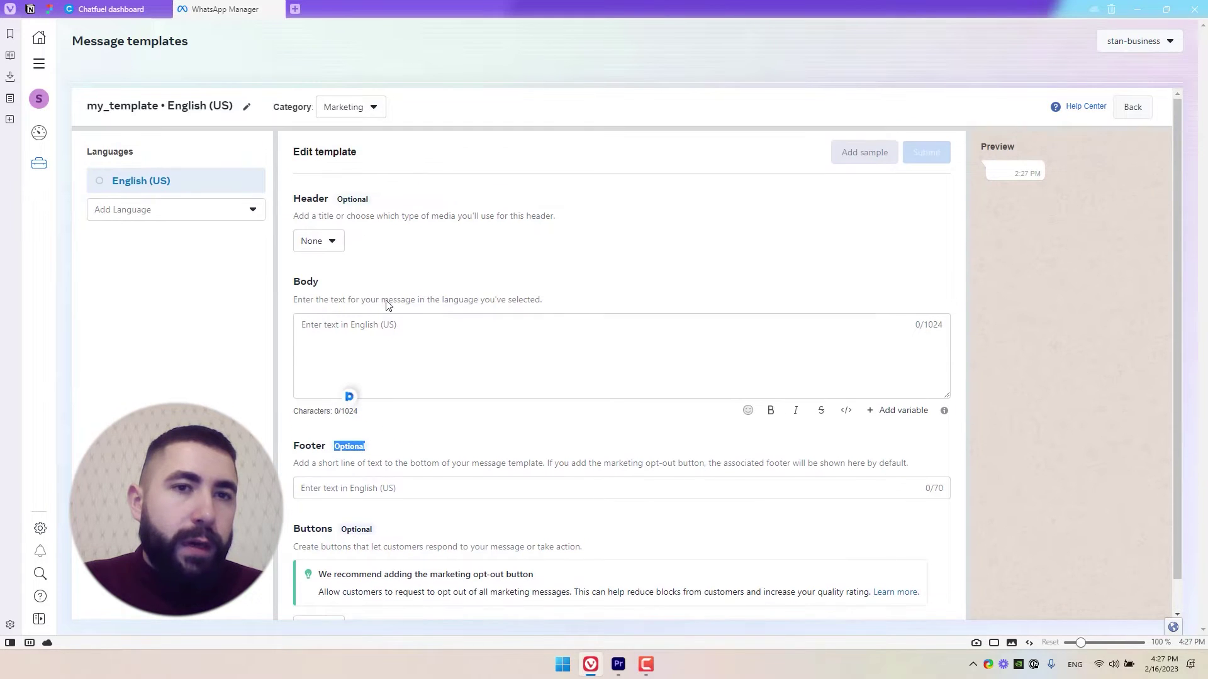
double_click(356, 200)
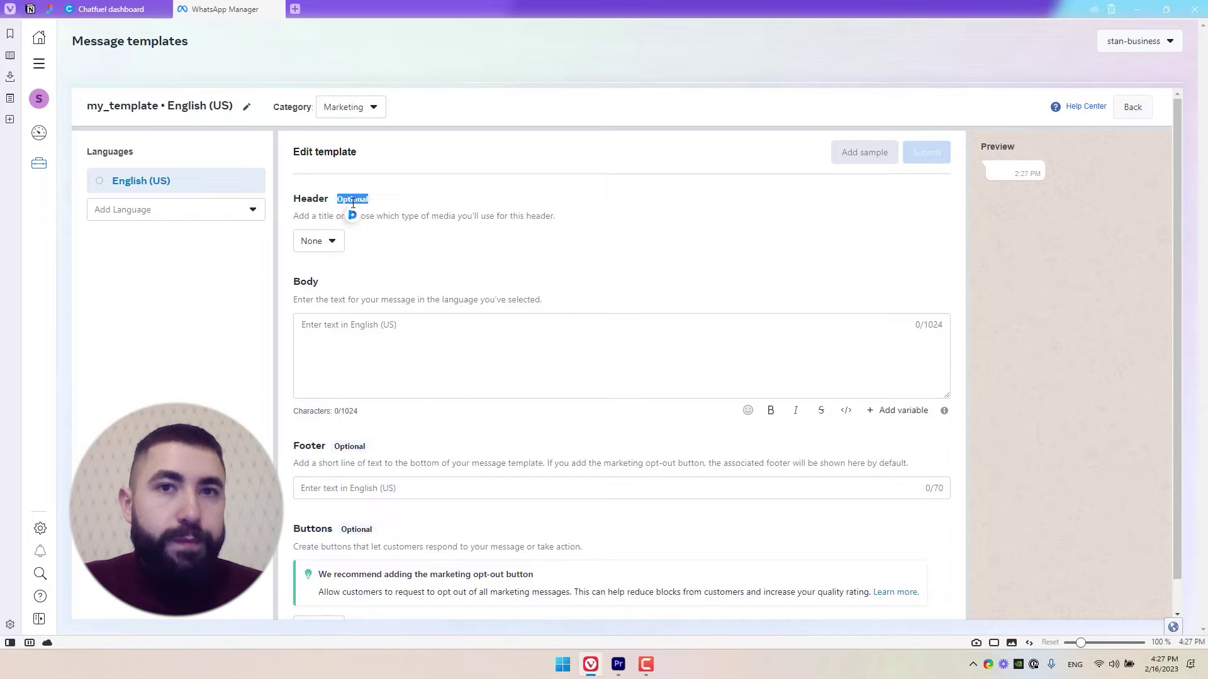
click(409, 216)
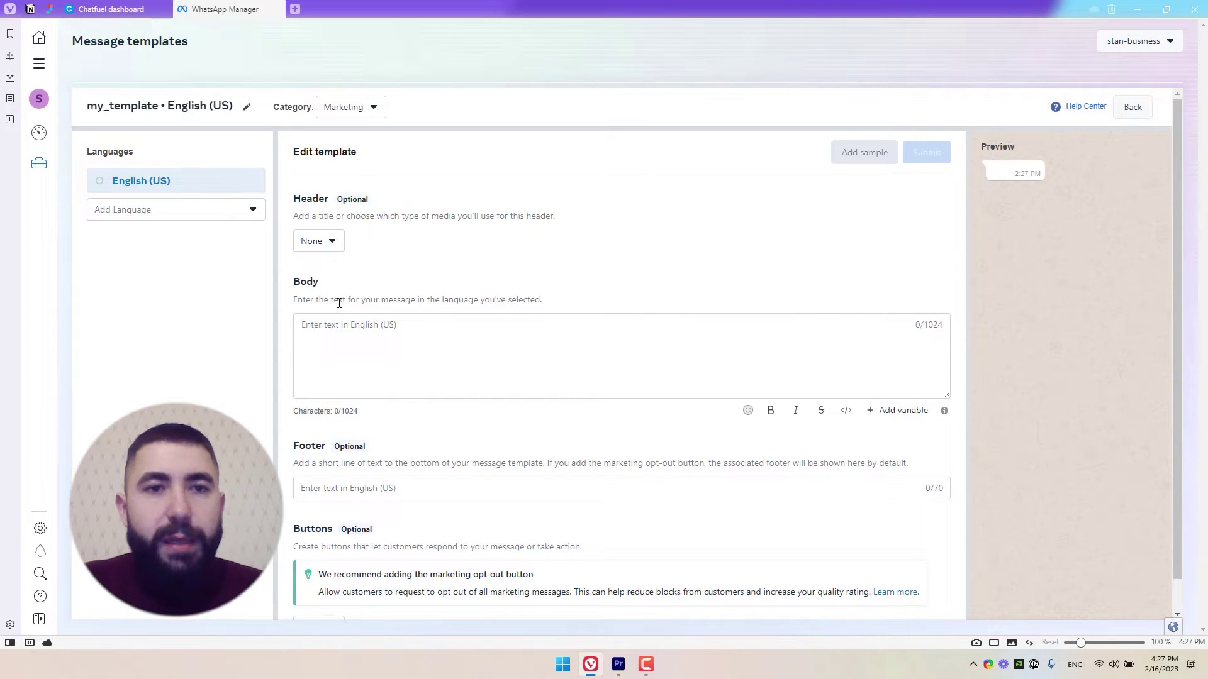
double_click(307, 282)
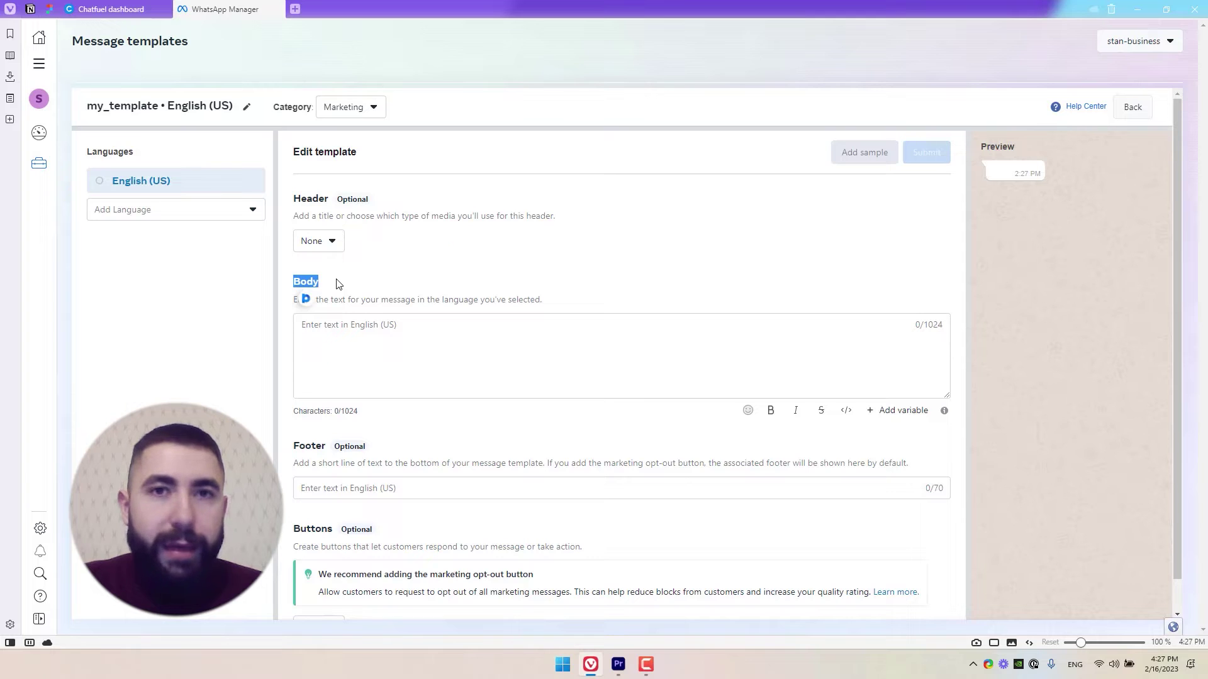
click(451, 286)
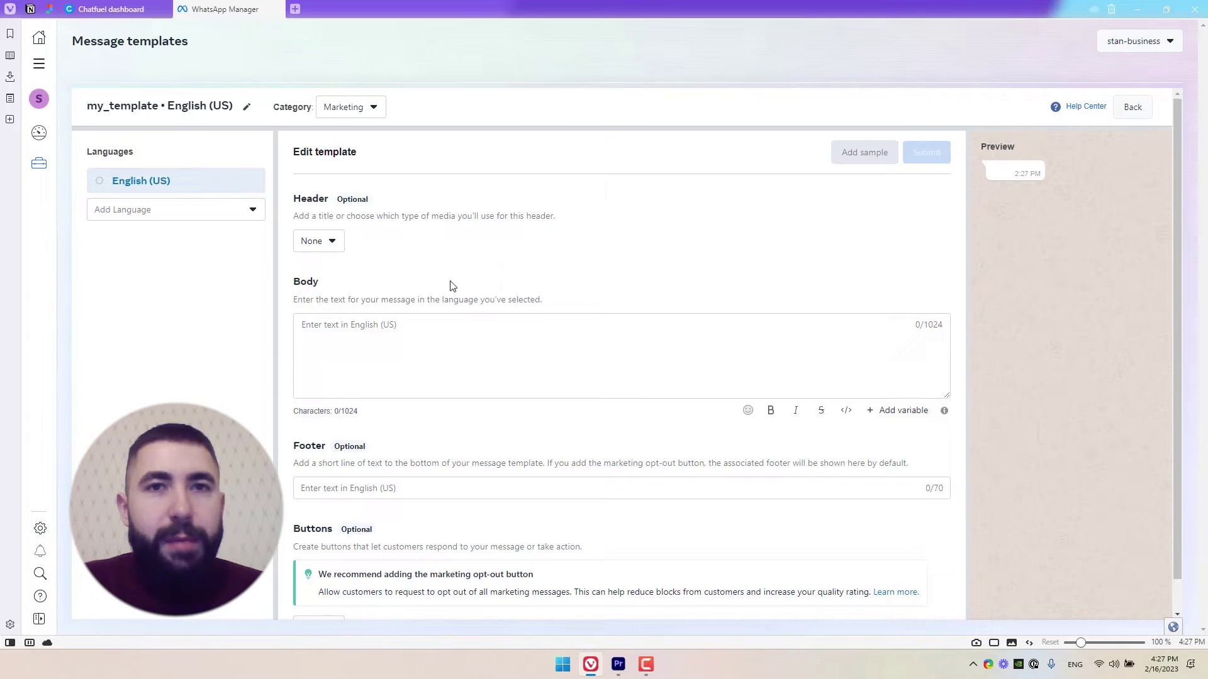
Enter the template body text 'Hi. How can we help you?'.
click(381, 343)
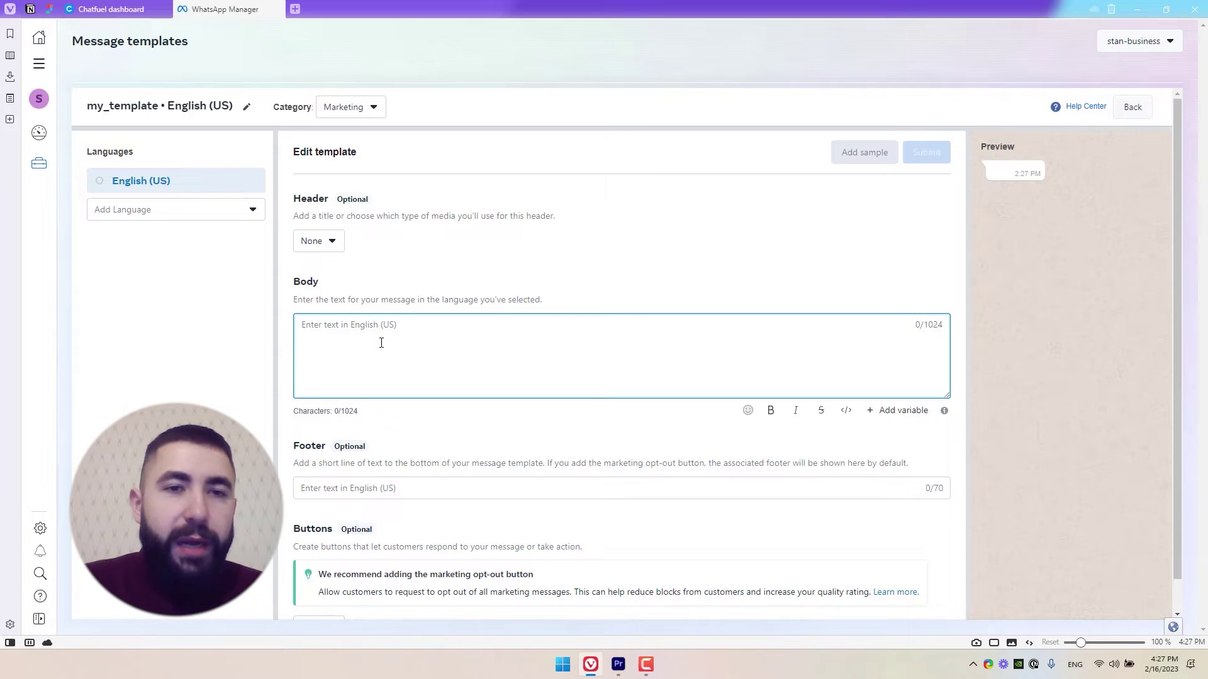
text(Hi)
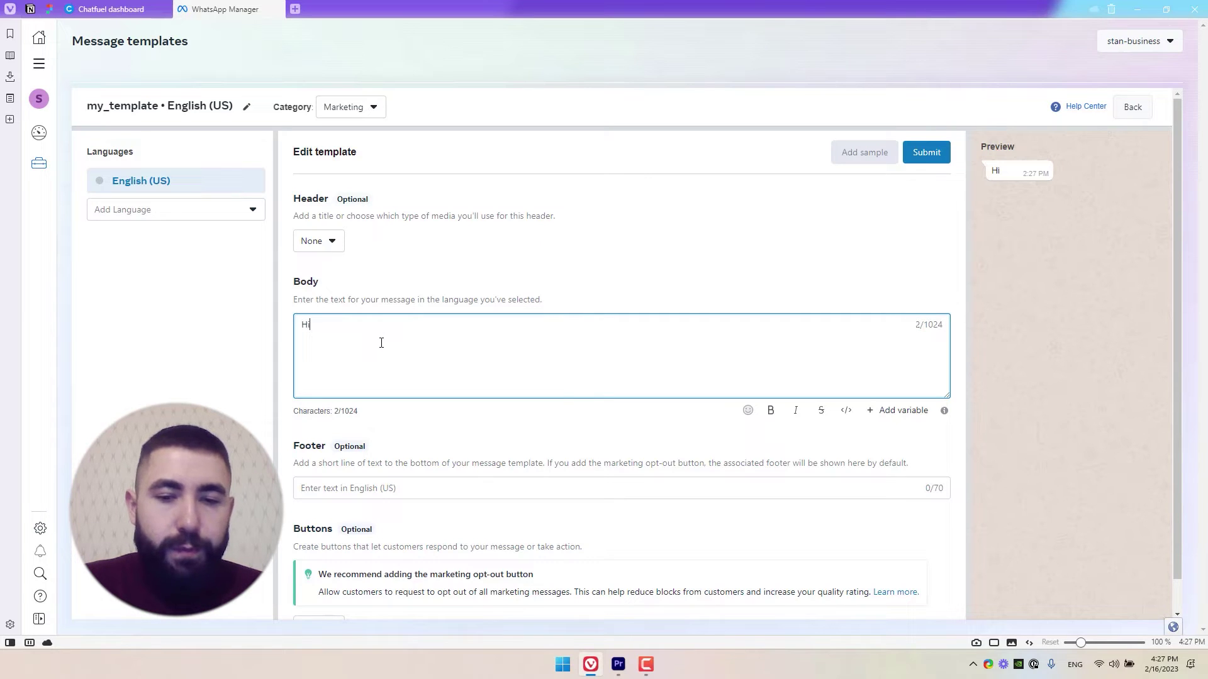
text(. How )
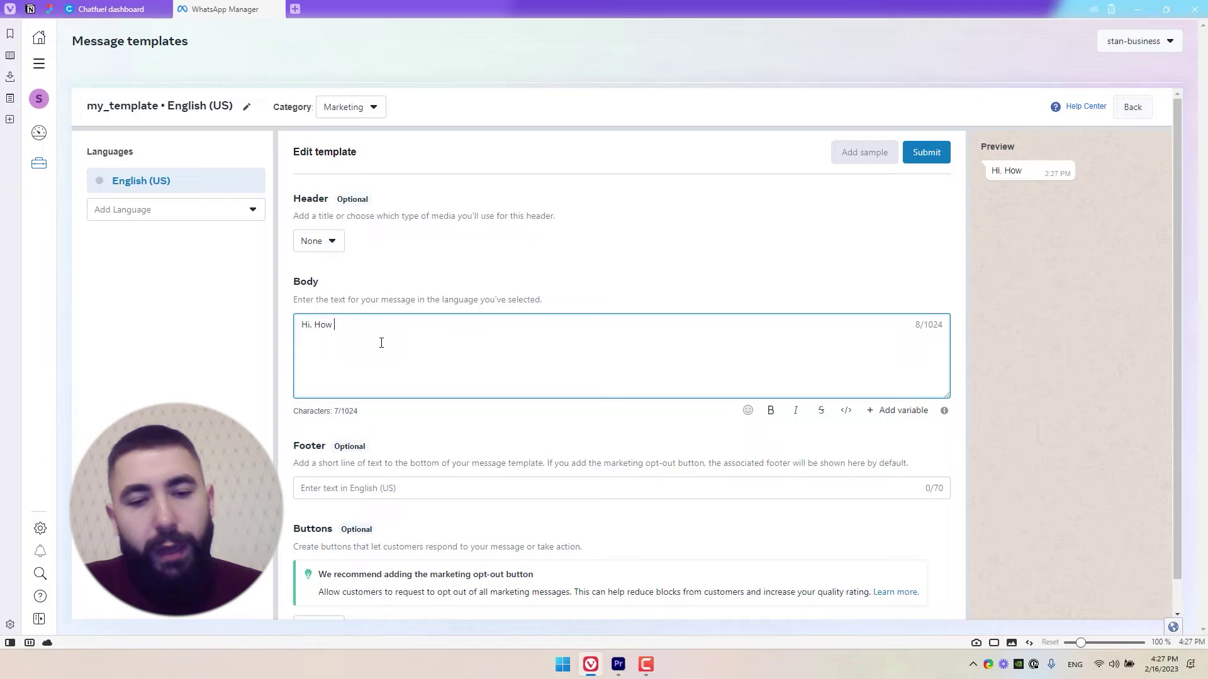
text(can we he)
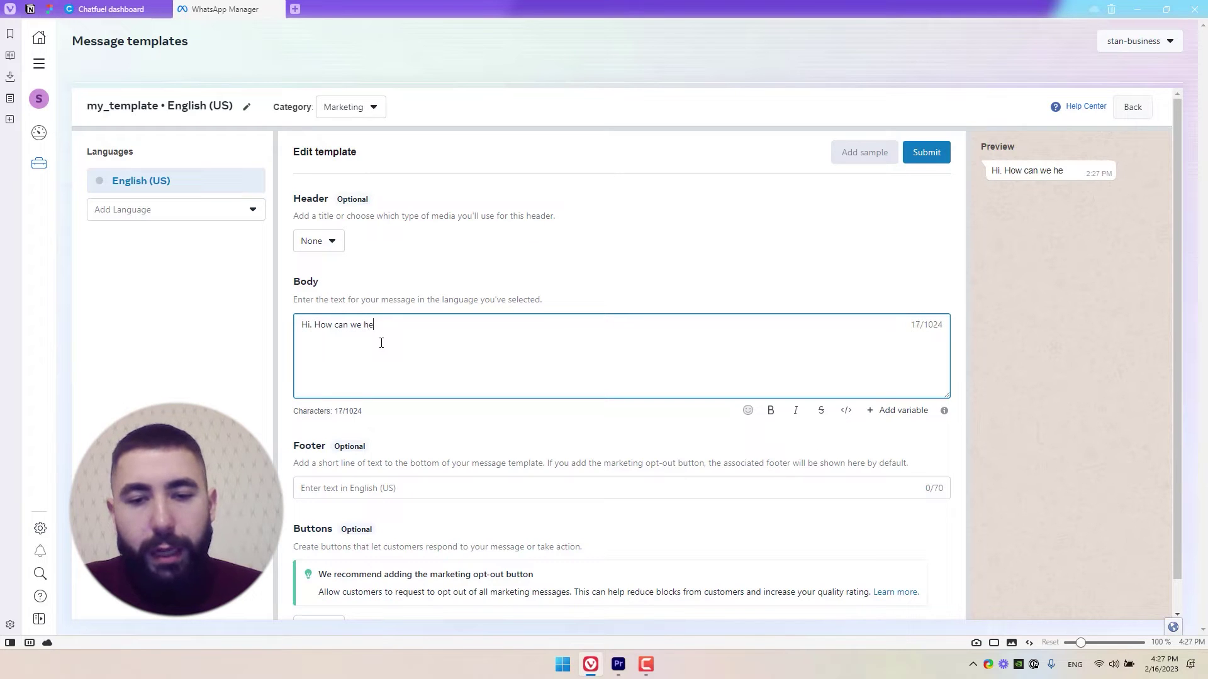
text(lp you?)
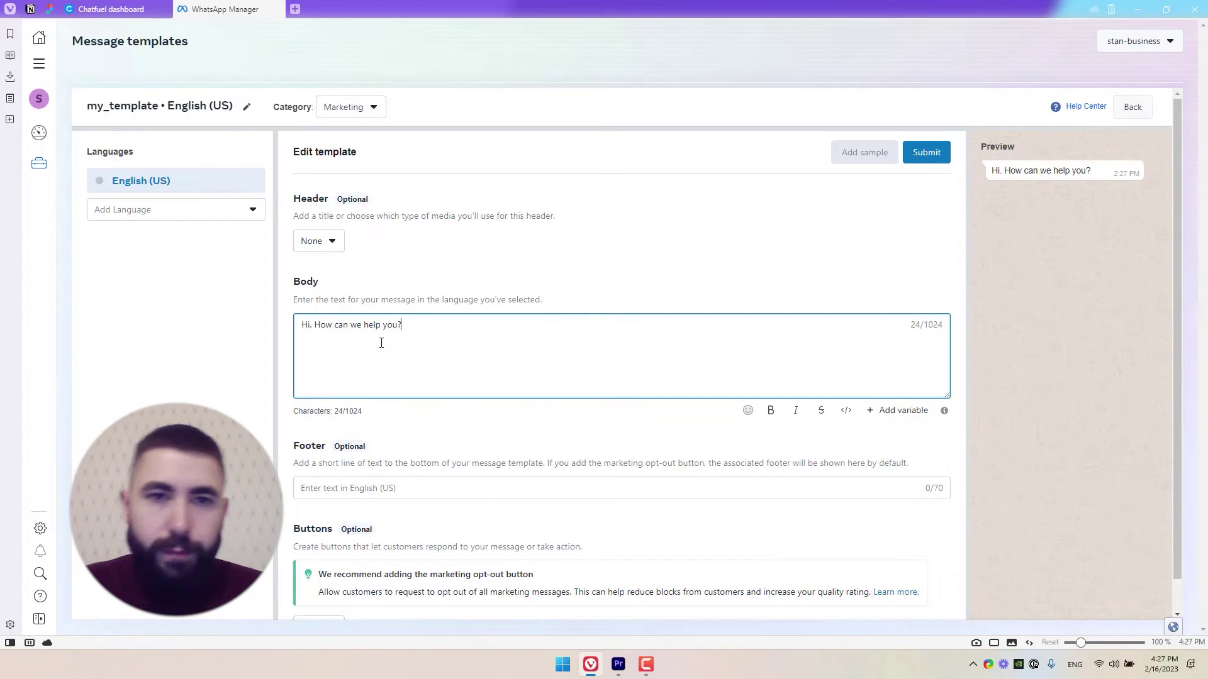
click(535, 278)
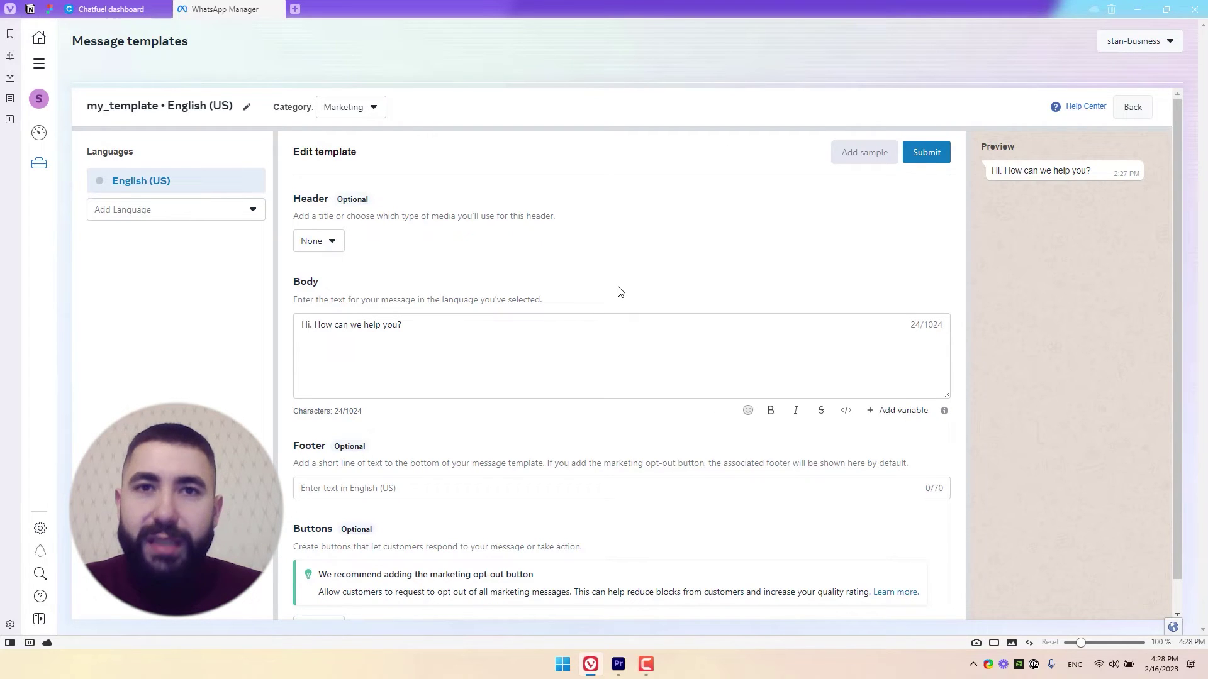
scroll(451, 283, down, 1)
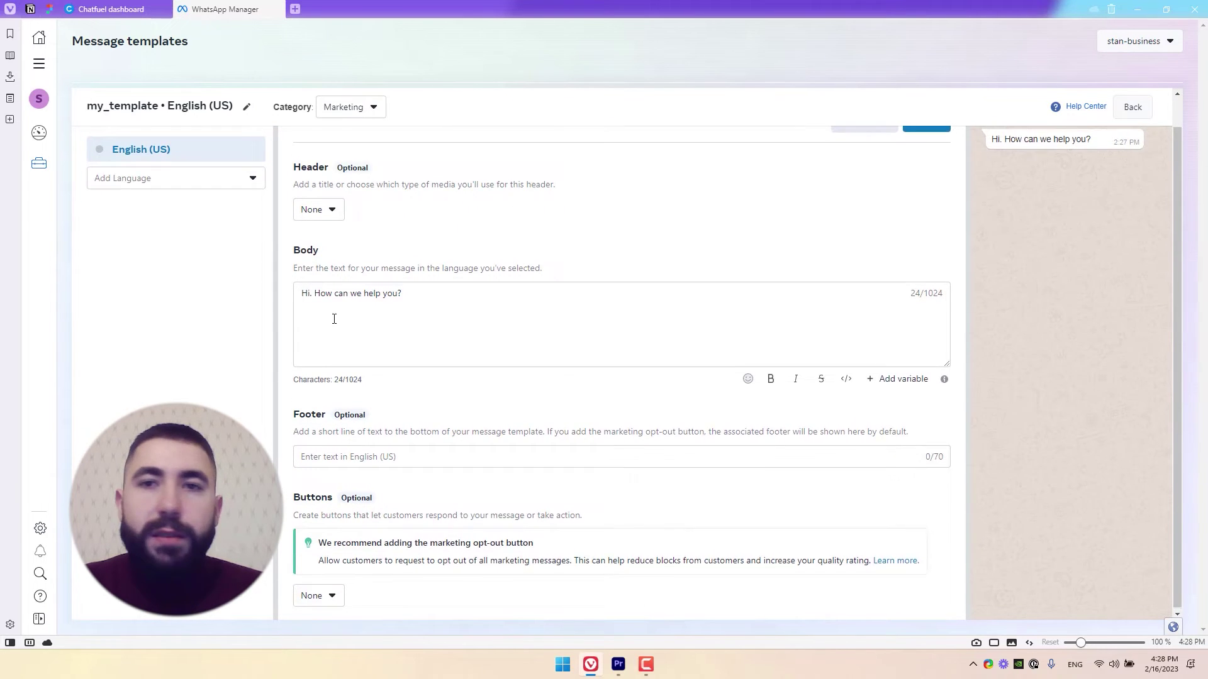
scroll(334, 318, up, 1)
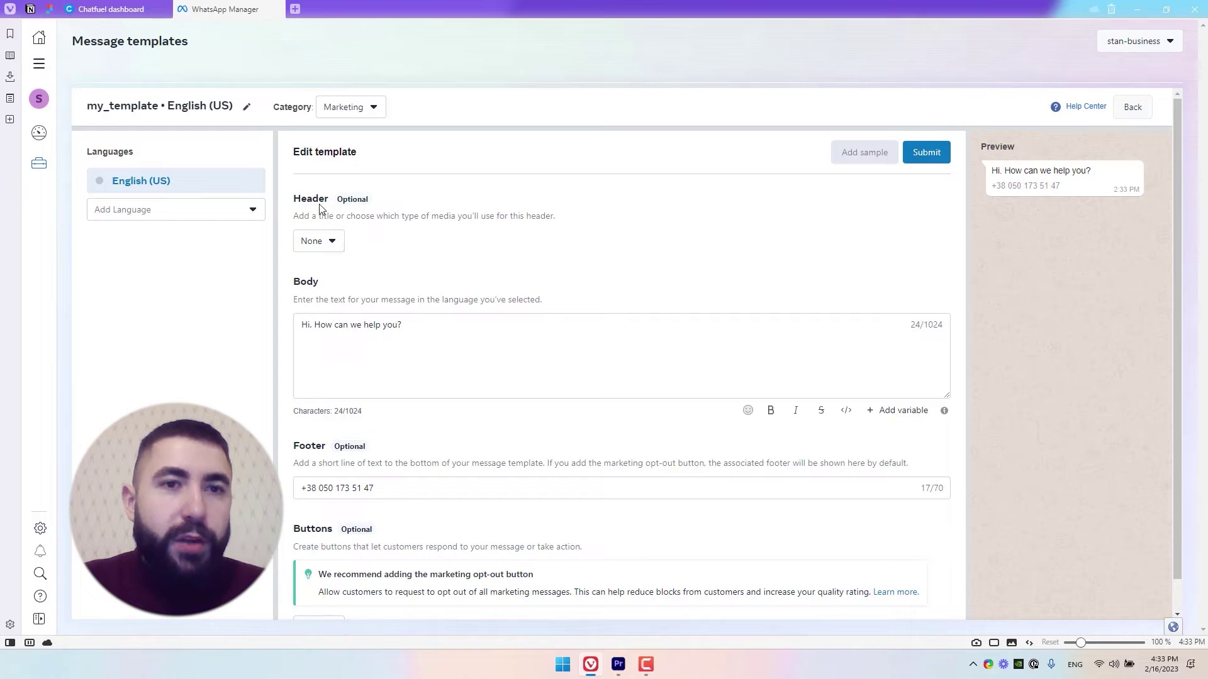
Make the header a Text header reading 'Welcome'.
click(333, 243)
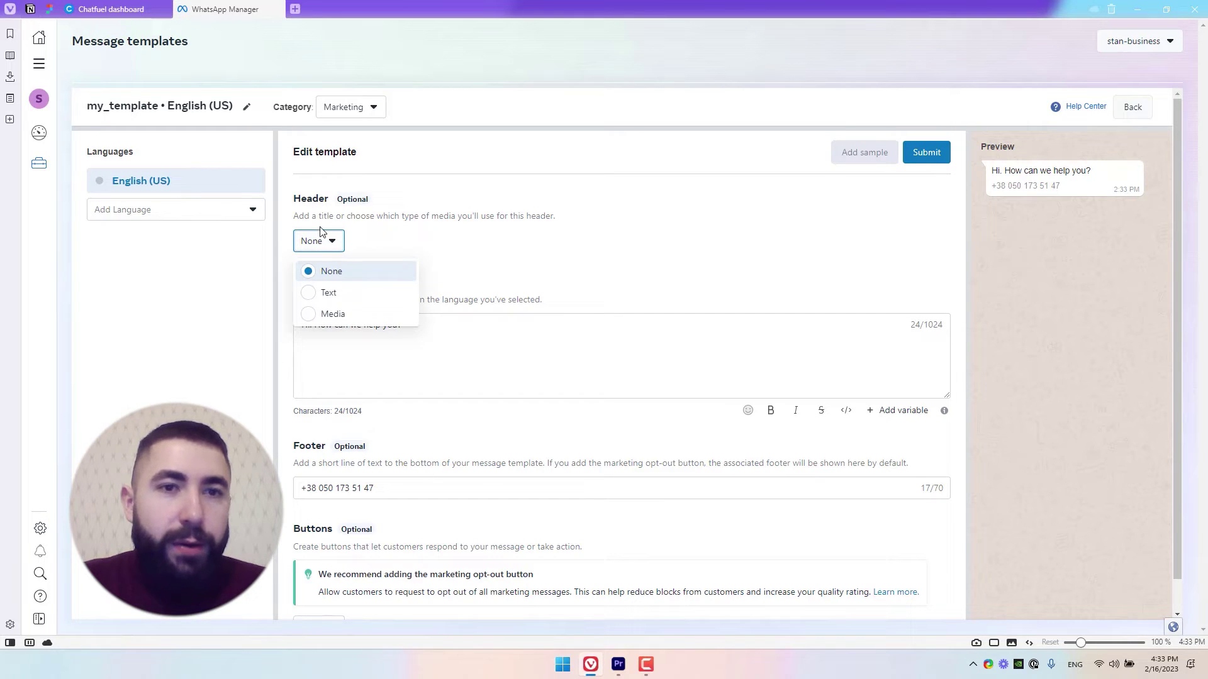
click(333, 295)
click(383, 243)
text(Welcome)
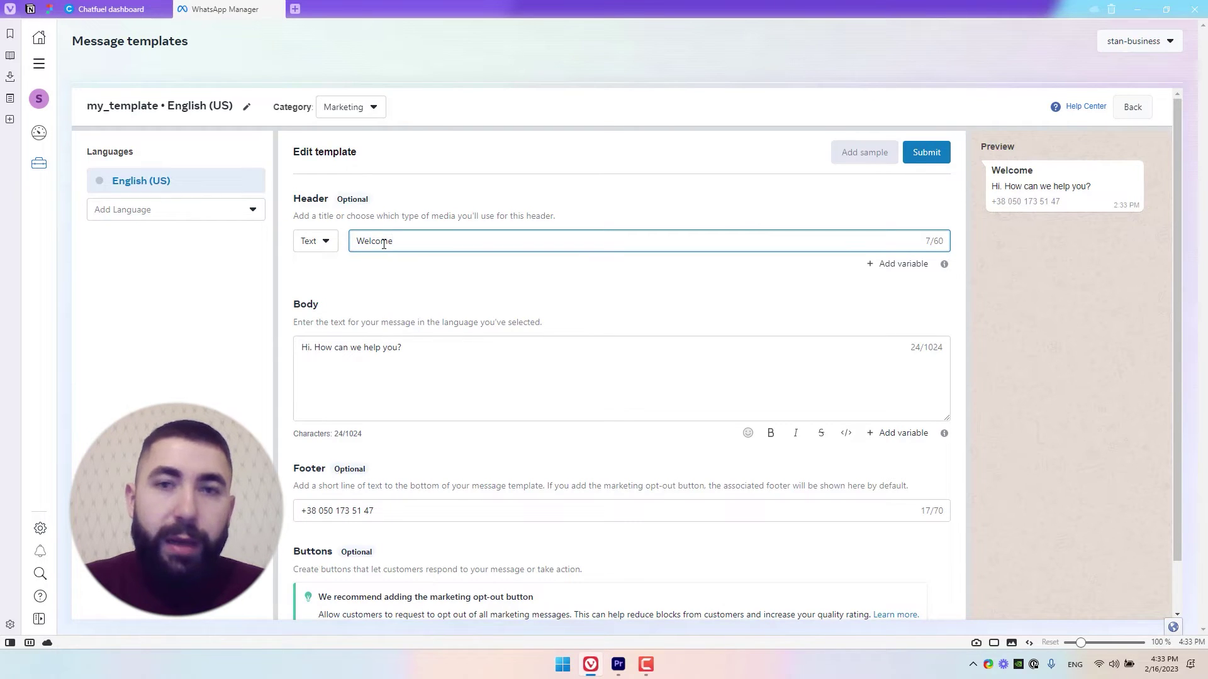
click(947, 208)
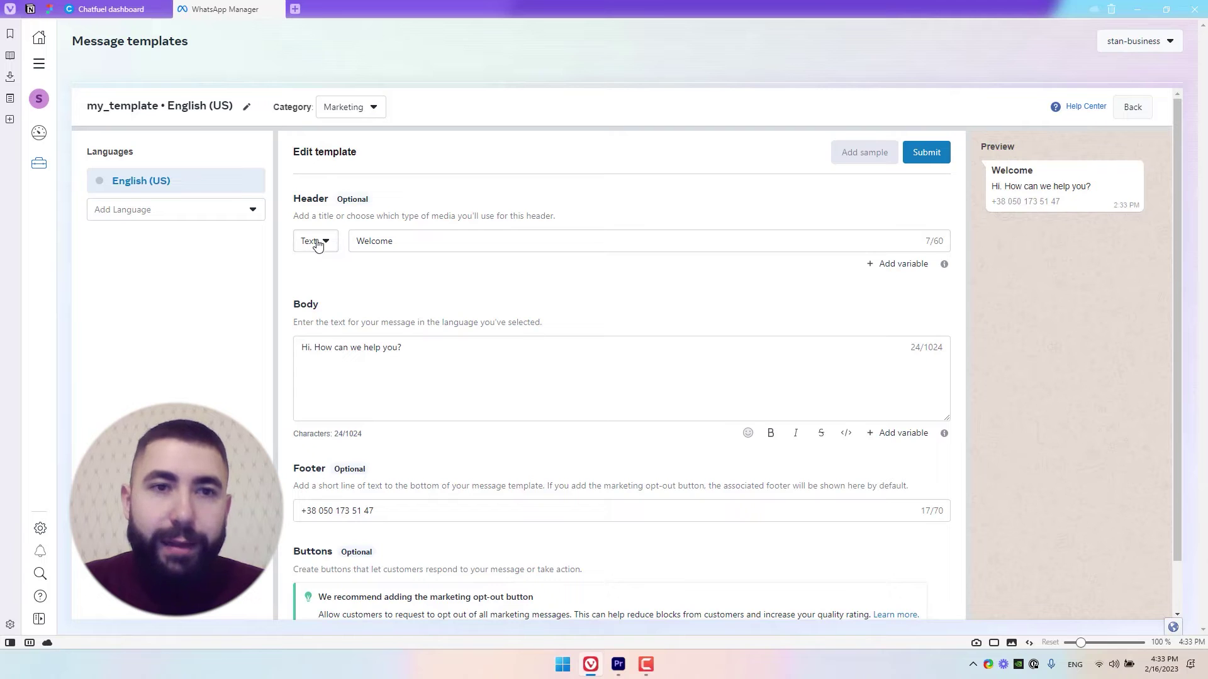
Try the Media header with Video and Document, then revert to the 'Welcome' text header.
click(388, 237)
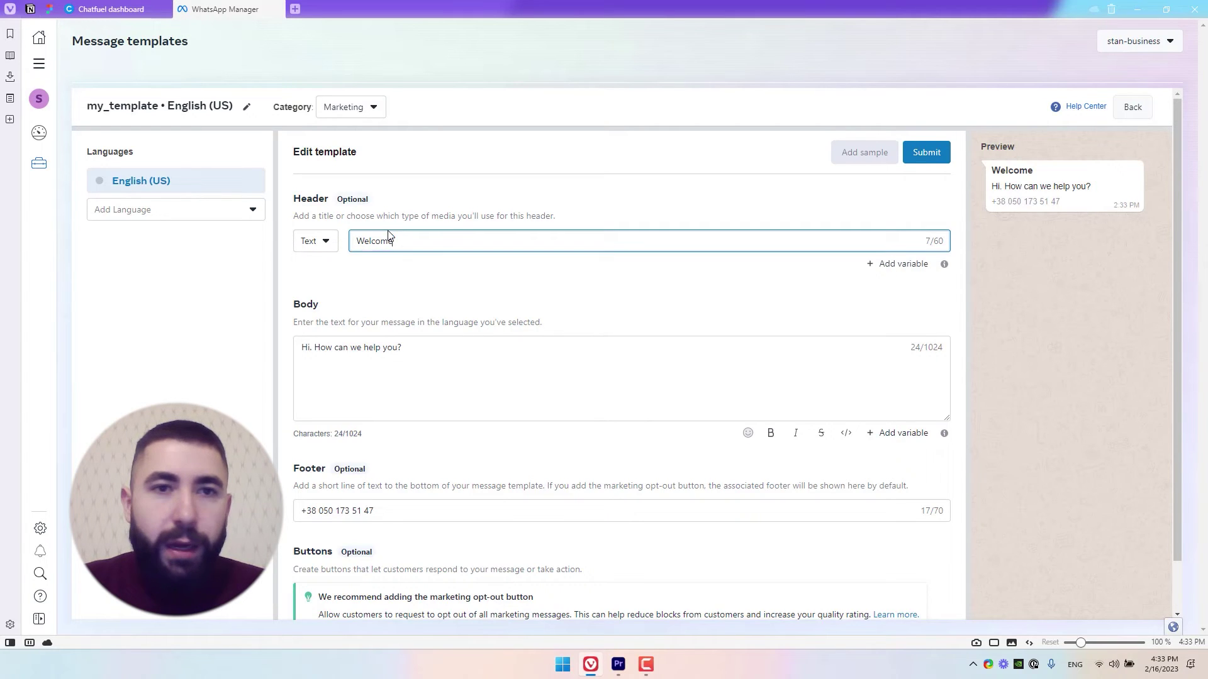
double_click(388, 237)
click(317, 241)
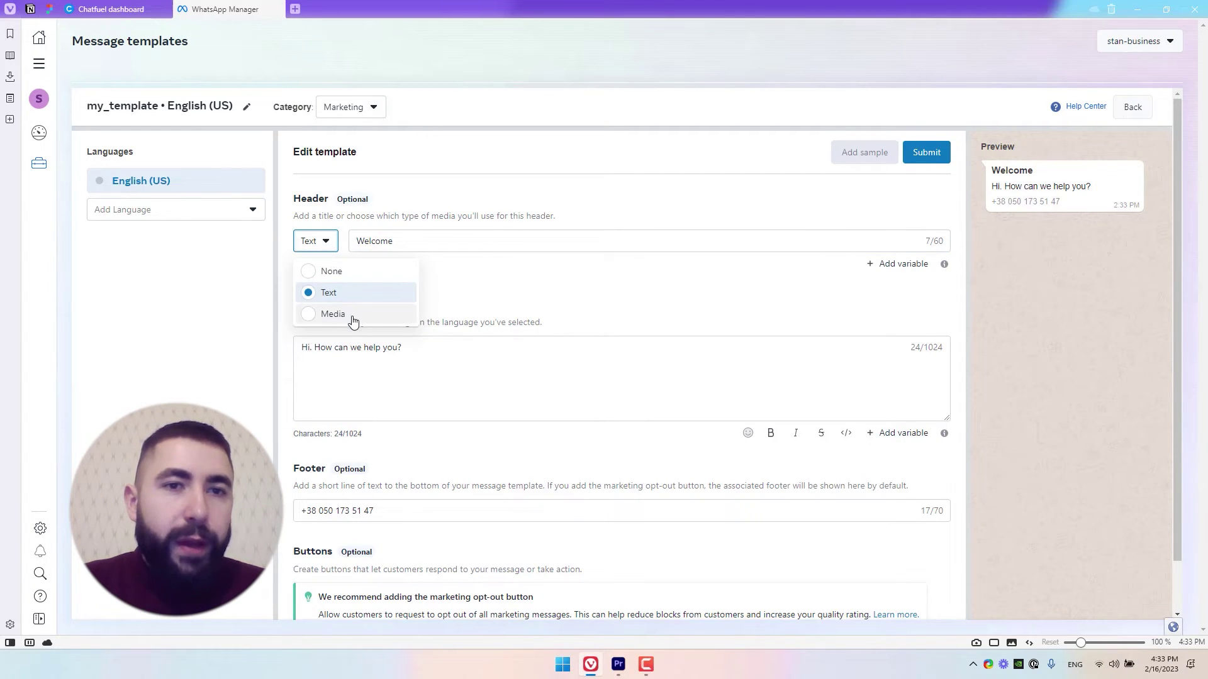
click(333, 314)
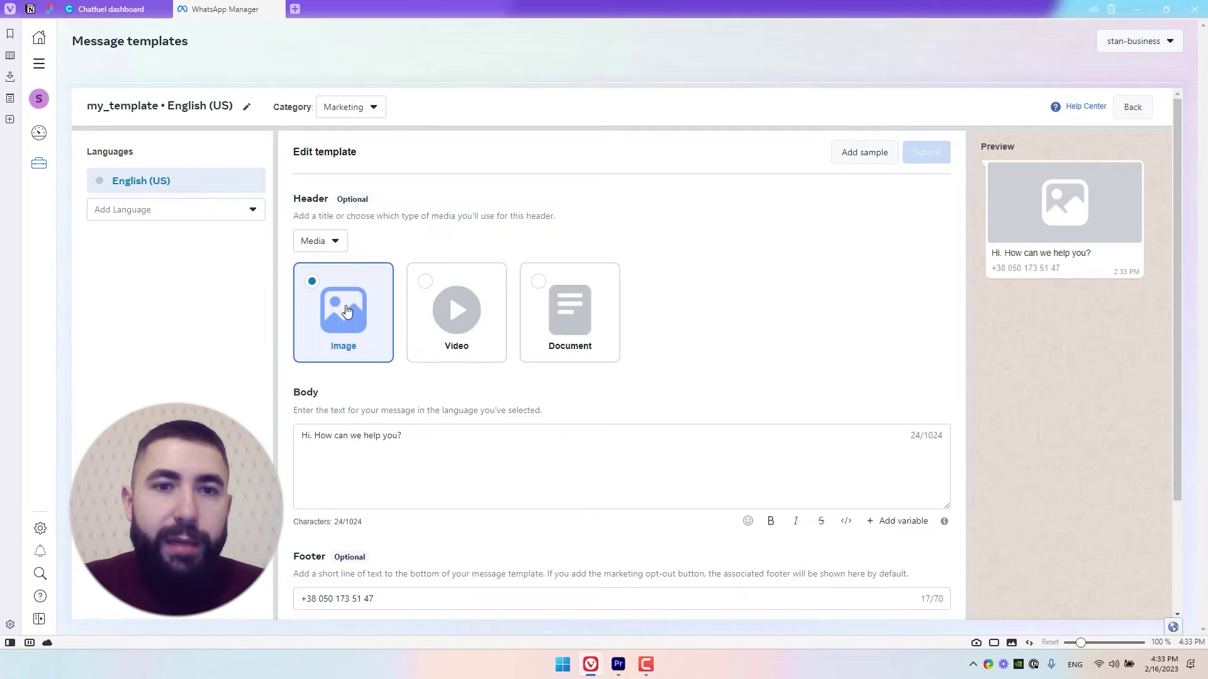
click(440, 302)
click(527, 296)
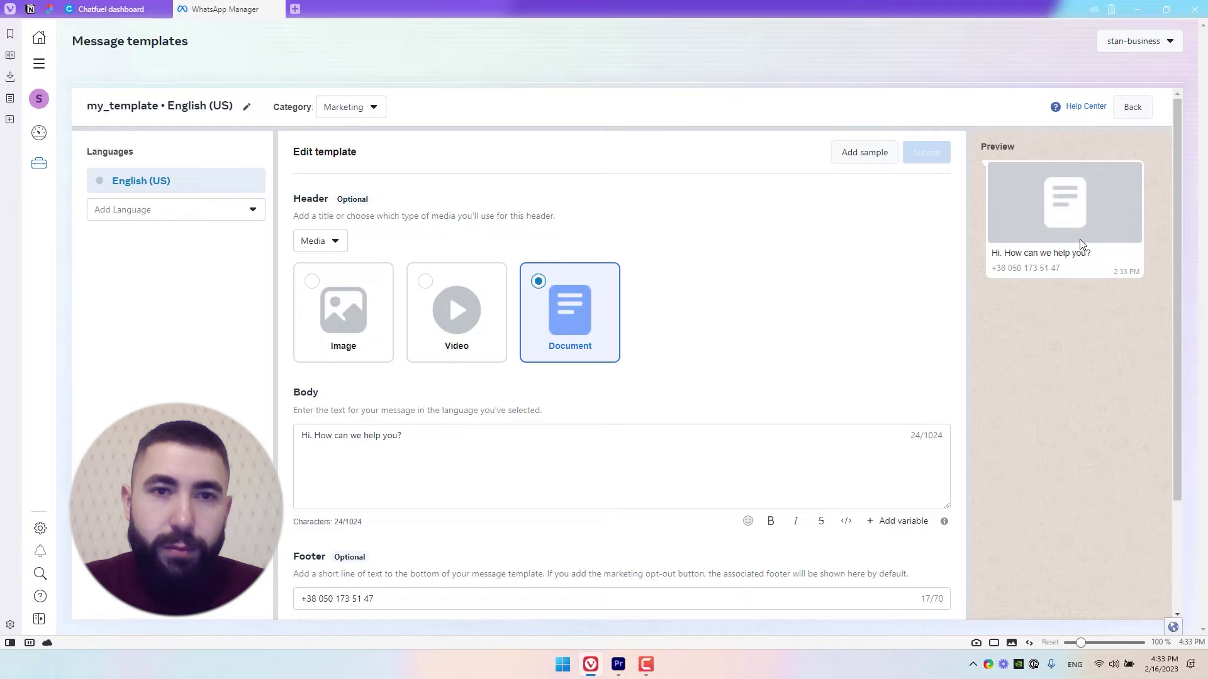
click(308, 246)
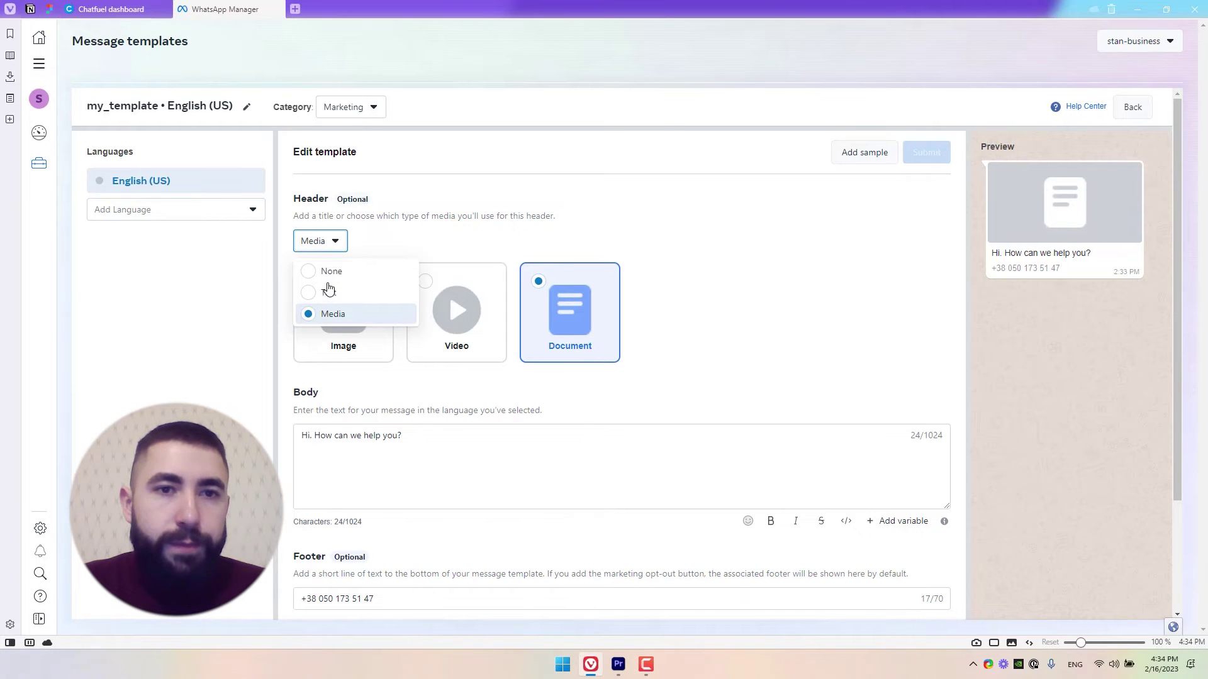
click(328, 290)
scroll(415, 277, down, 1)
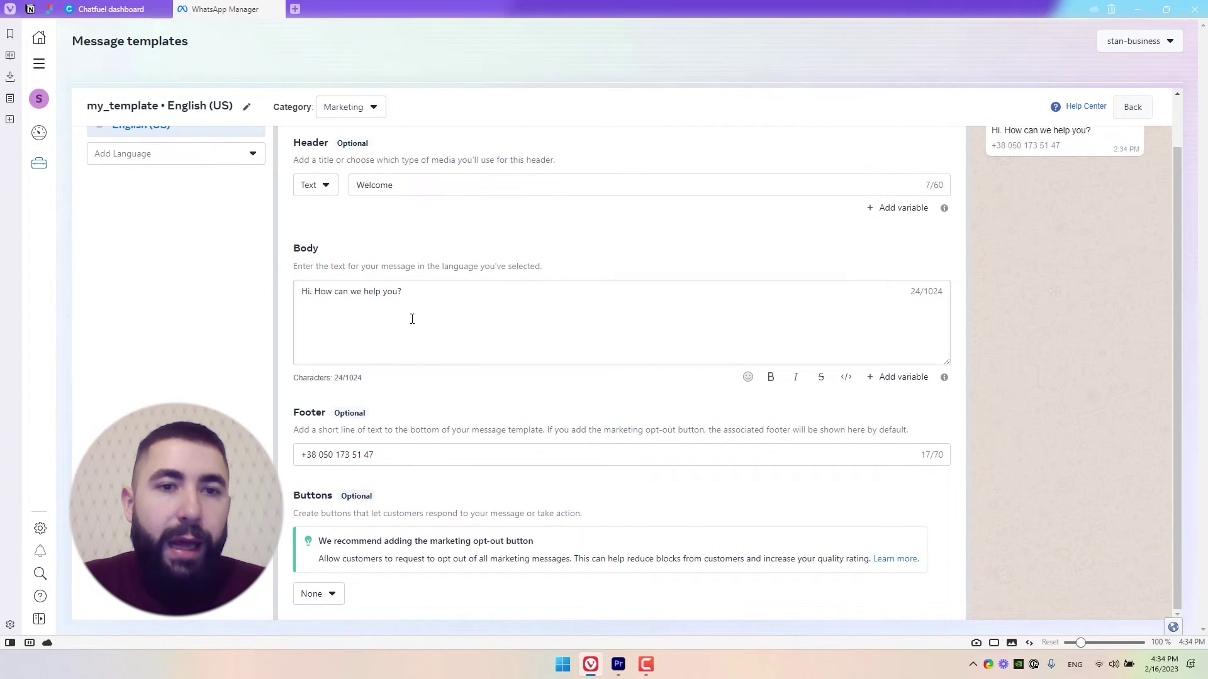
double_click(310, 412)
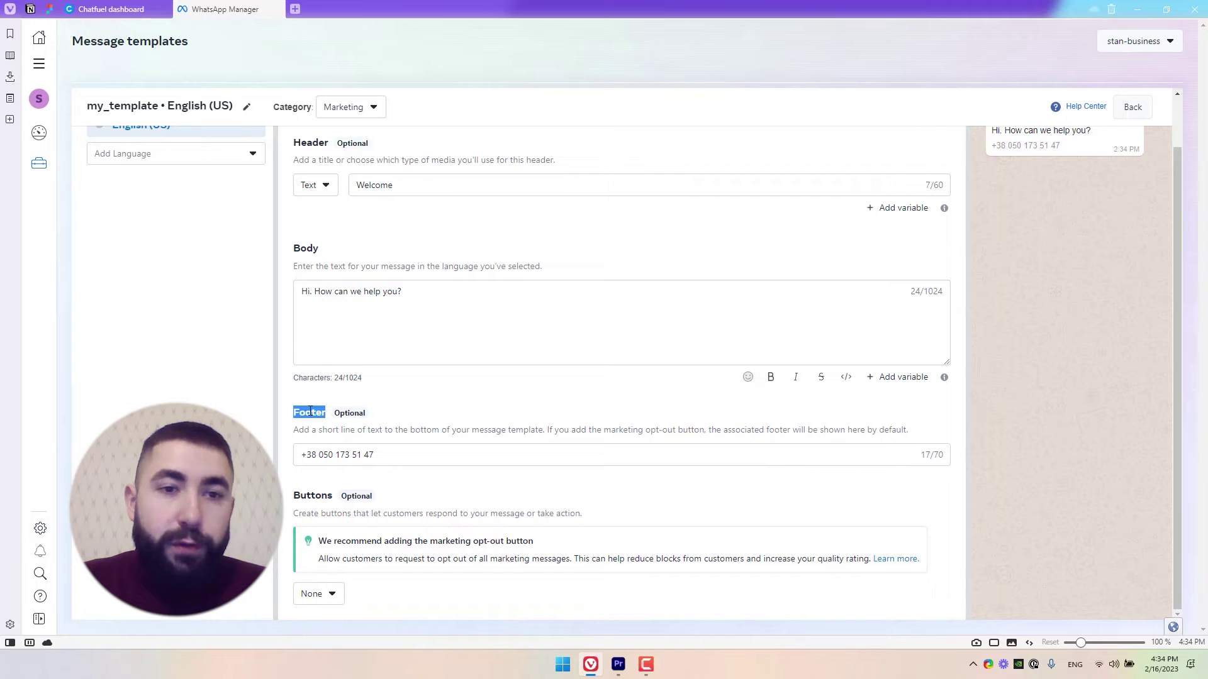
click(340, 428)
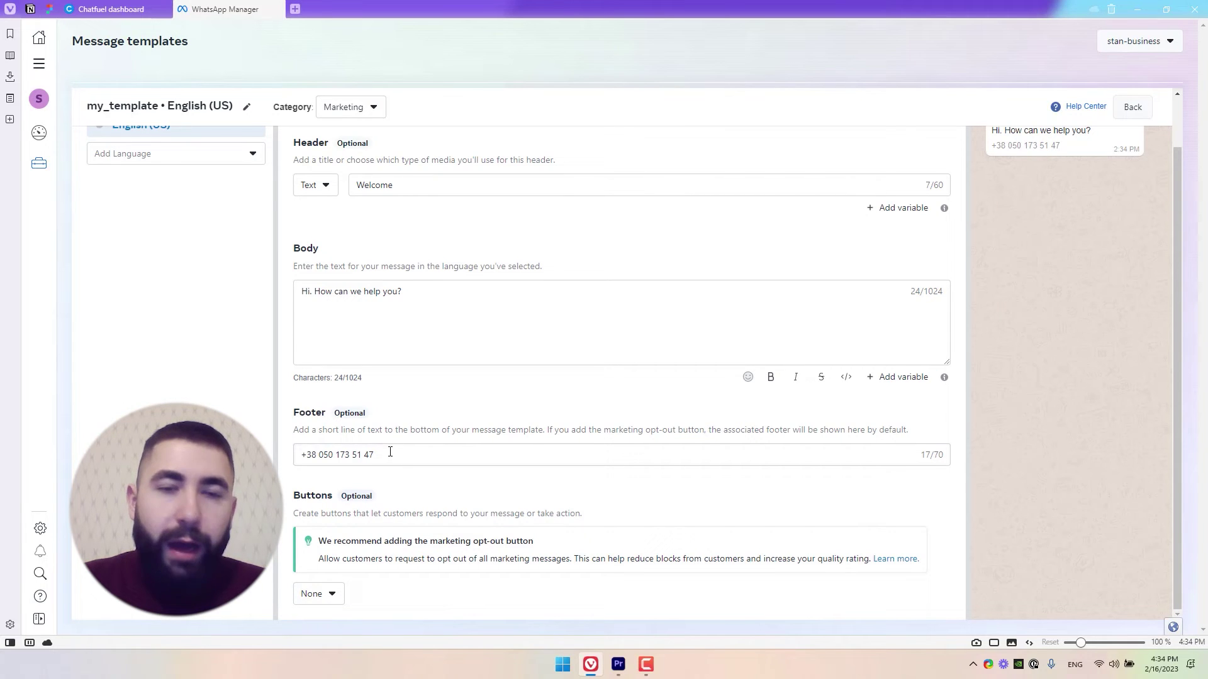
drag(389, 451, 296, 453)
scroll(777, 396, up, 1)
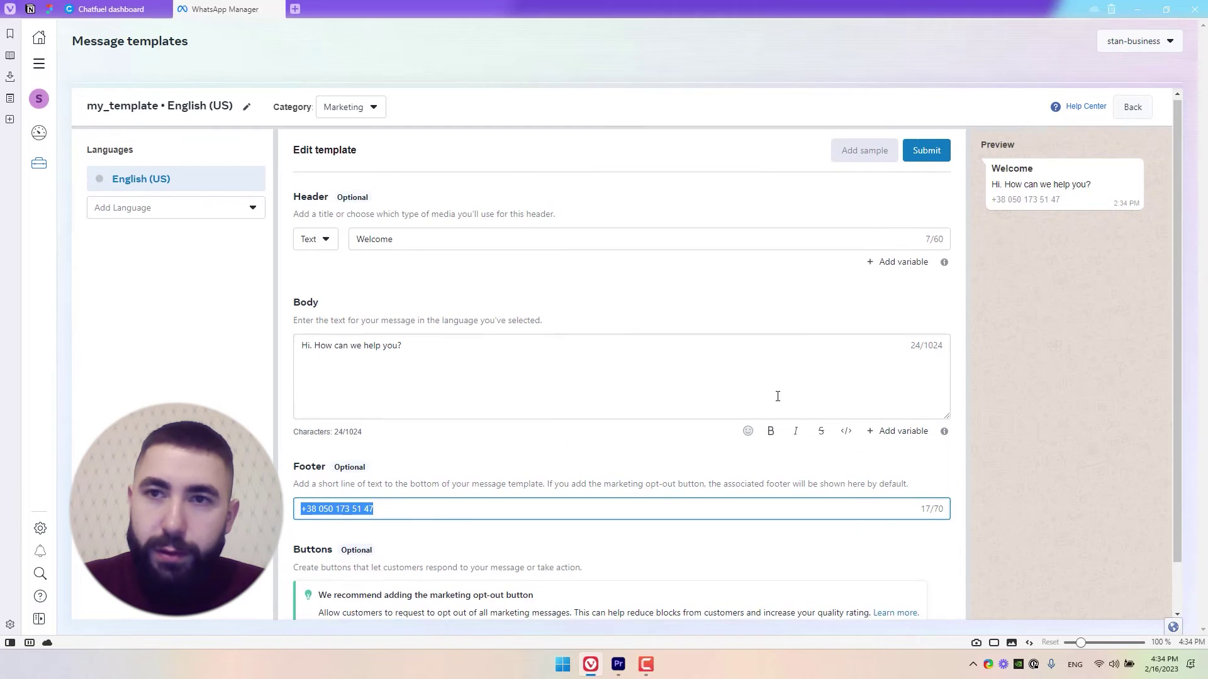
triple_click(1026, 203)
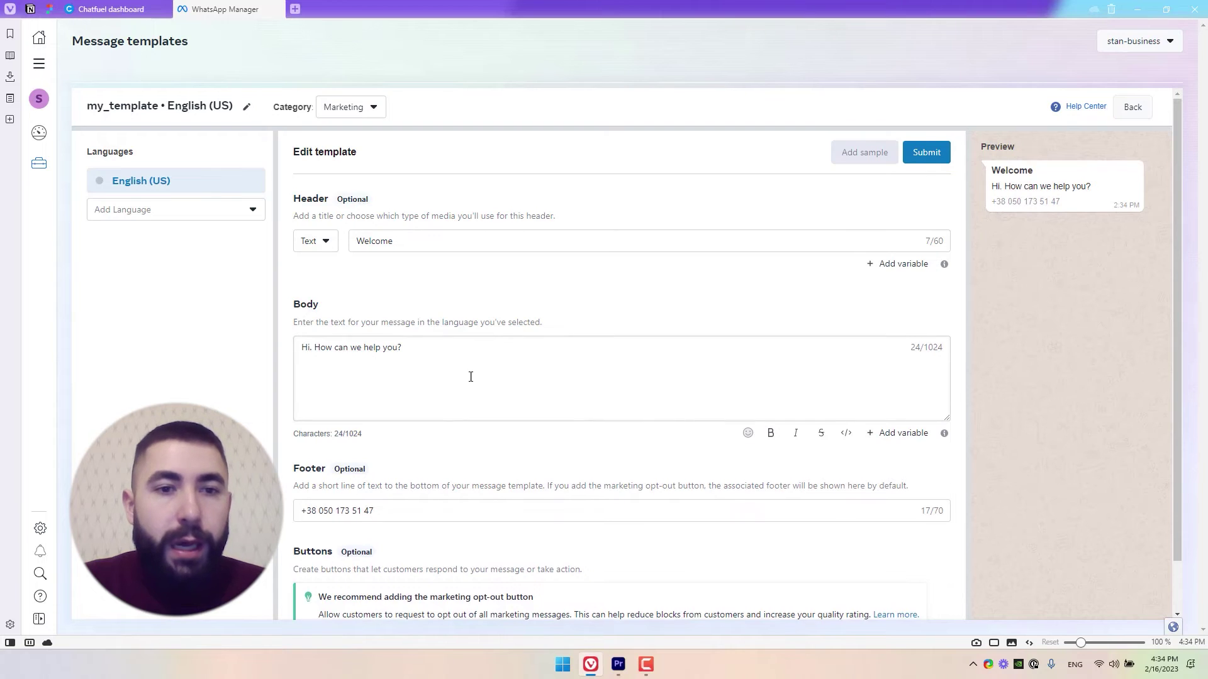
scroll(460, 378, down, 1)
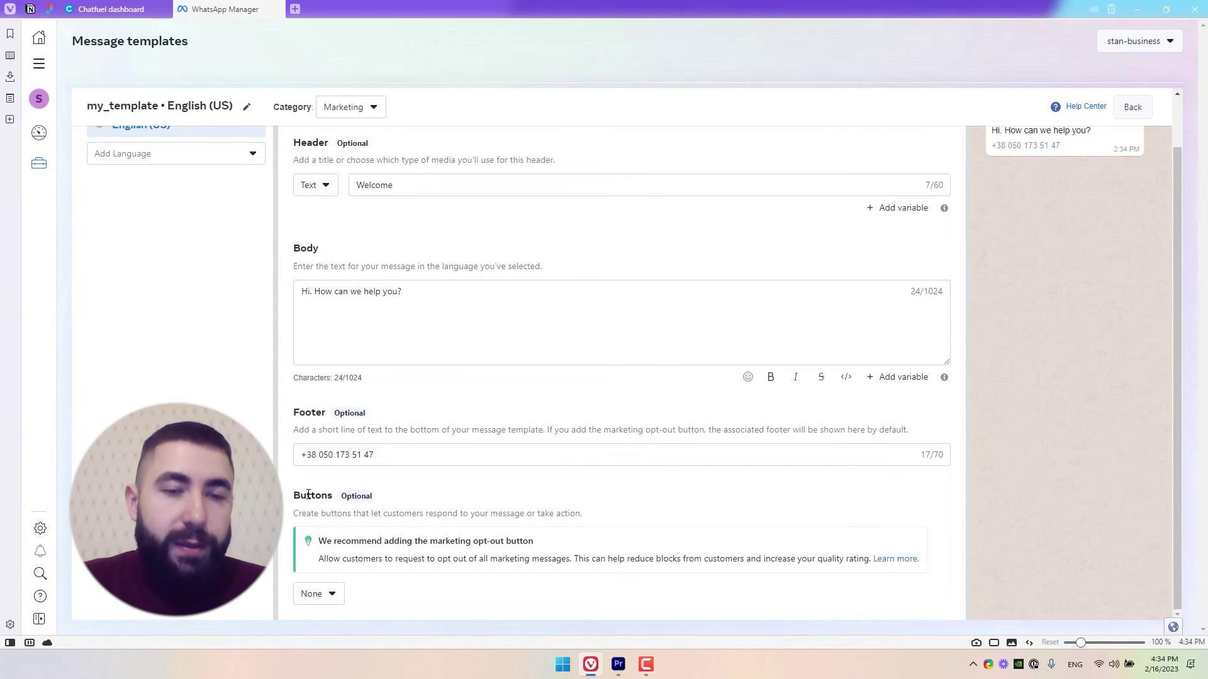
Add a Call to action Visit Website button plus a second Call phone number button.
click(324, 595)
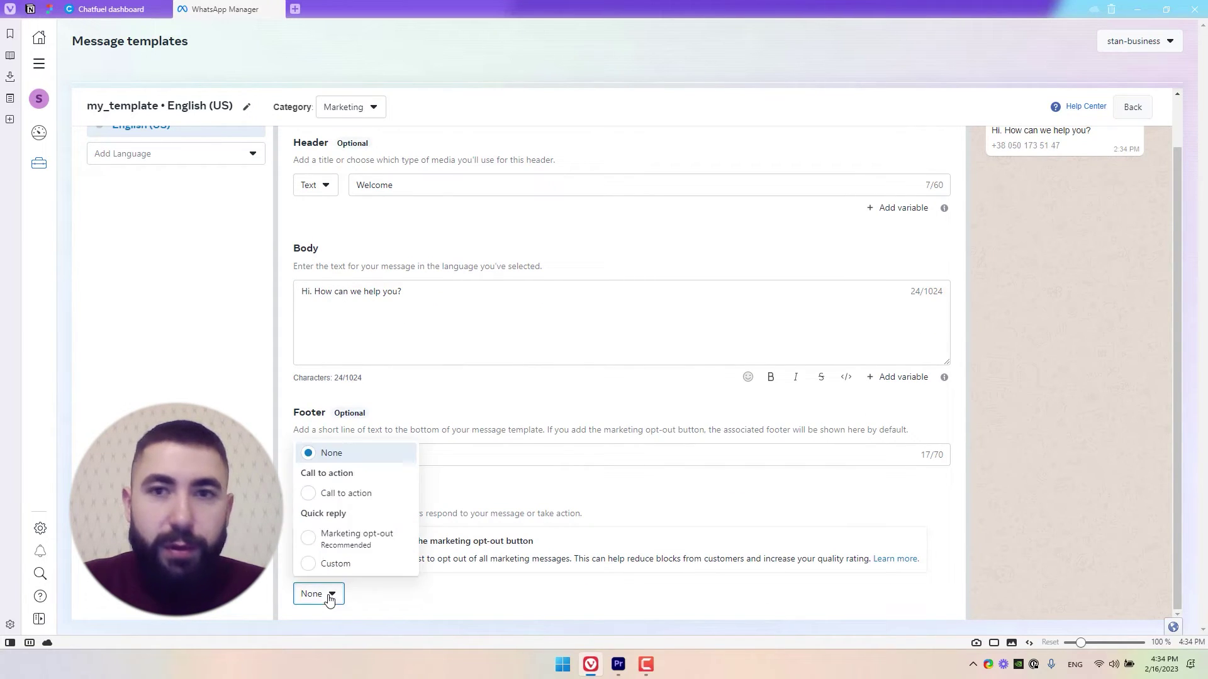
click(341, 497)
scroll(343, 501, down, 2)
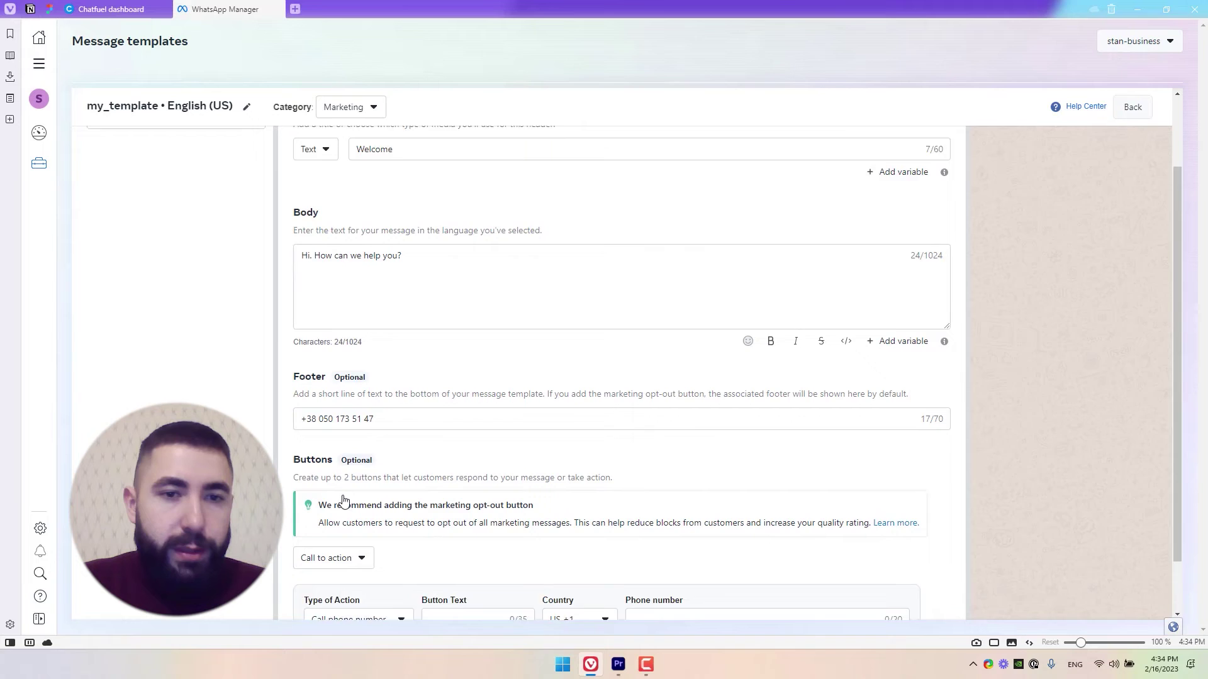
click(390, 563)
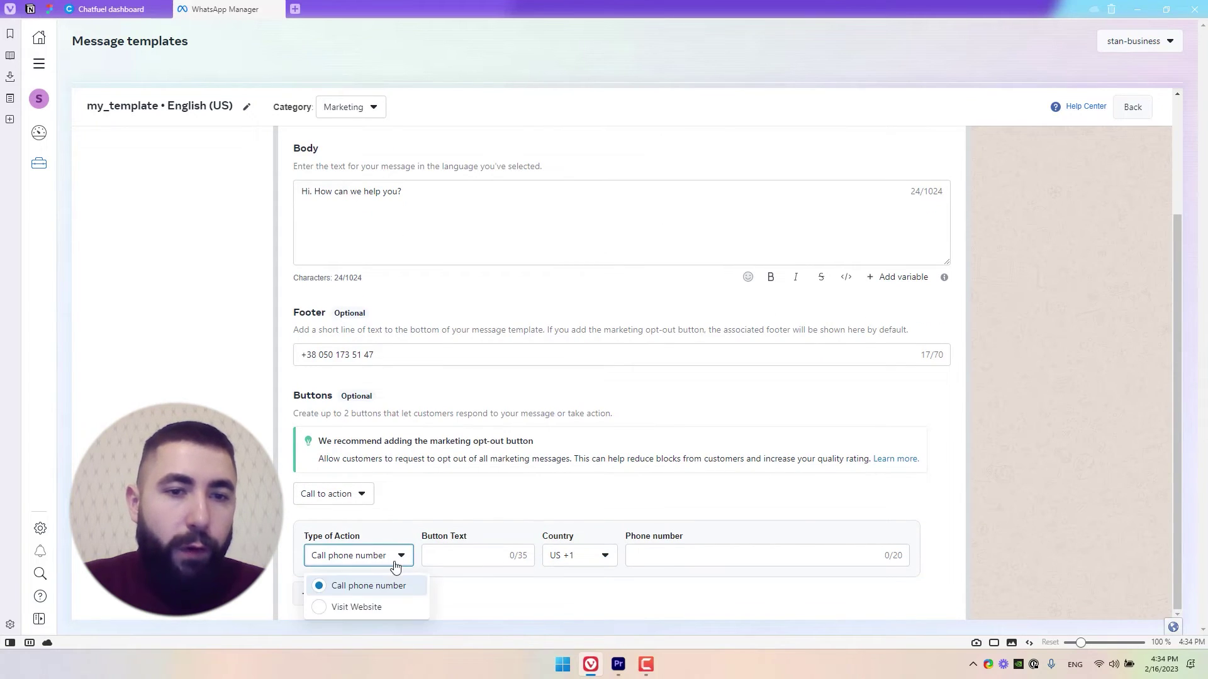
click(395, 587)
click(395, 557)
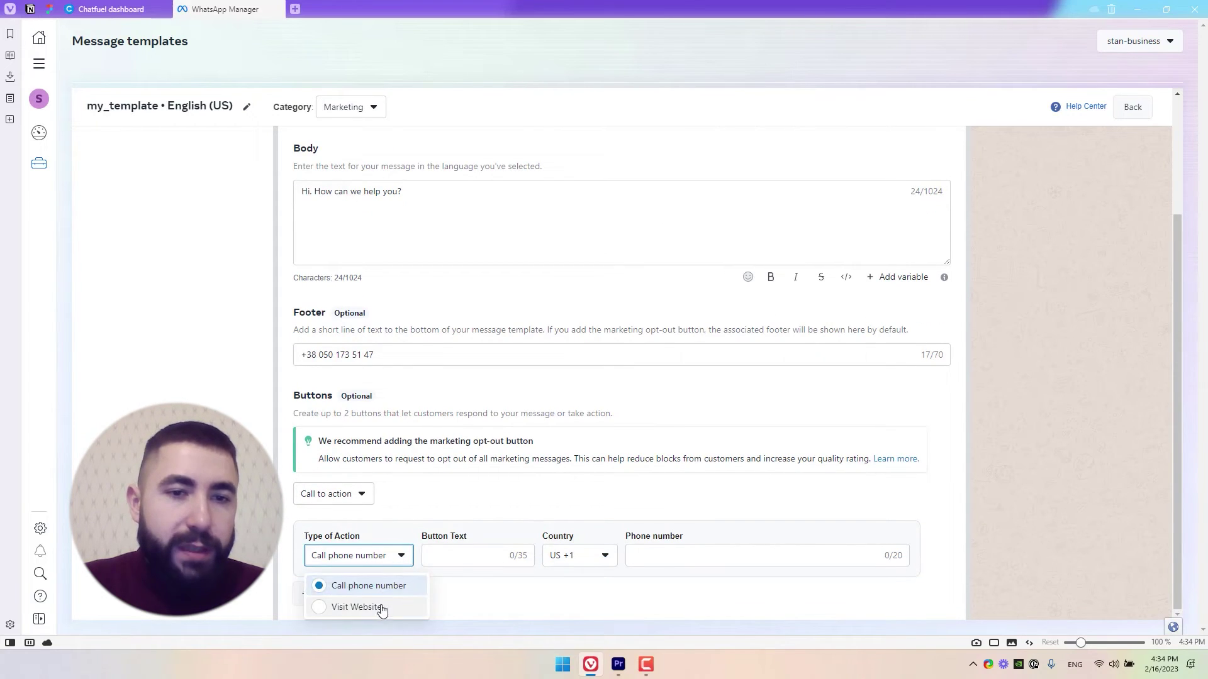
click(380, 609)
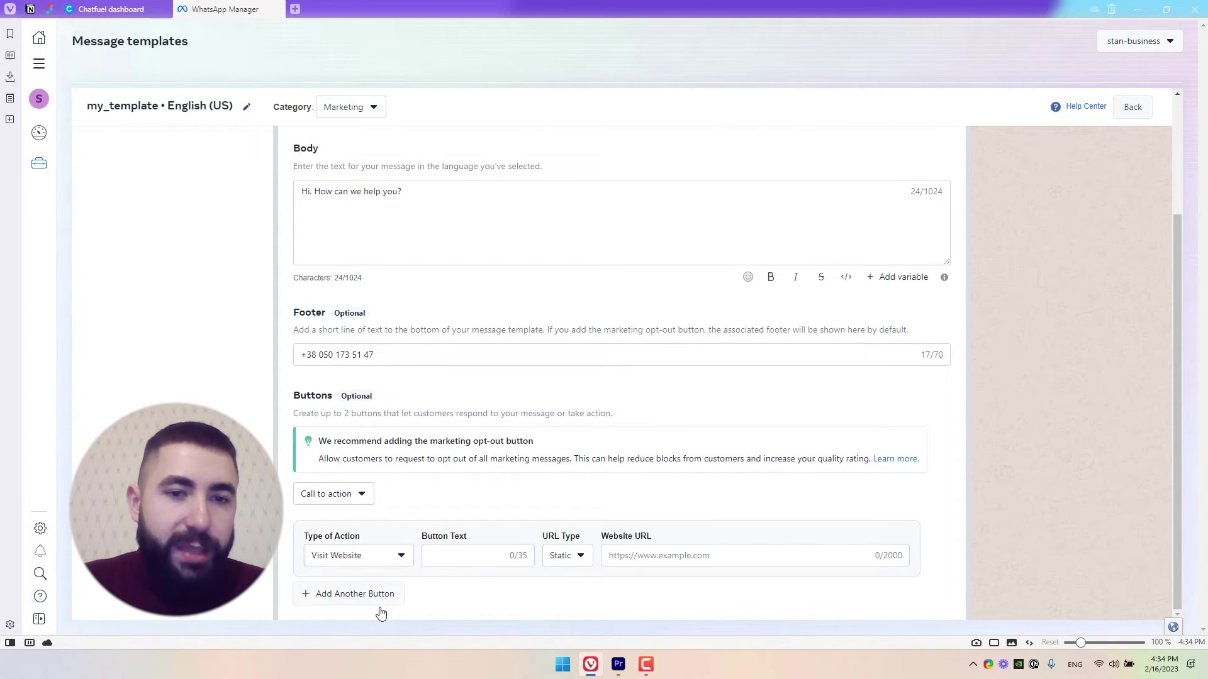
click(381, 563)
click(377, 584)
click(387, 557)
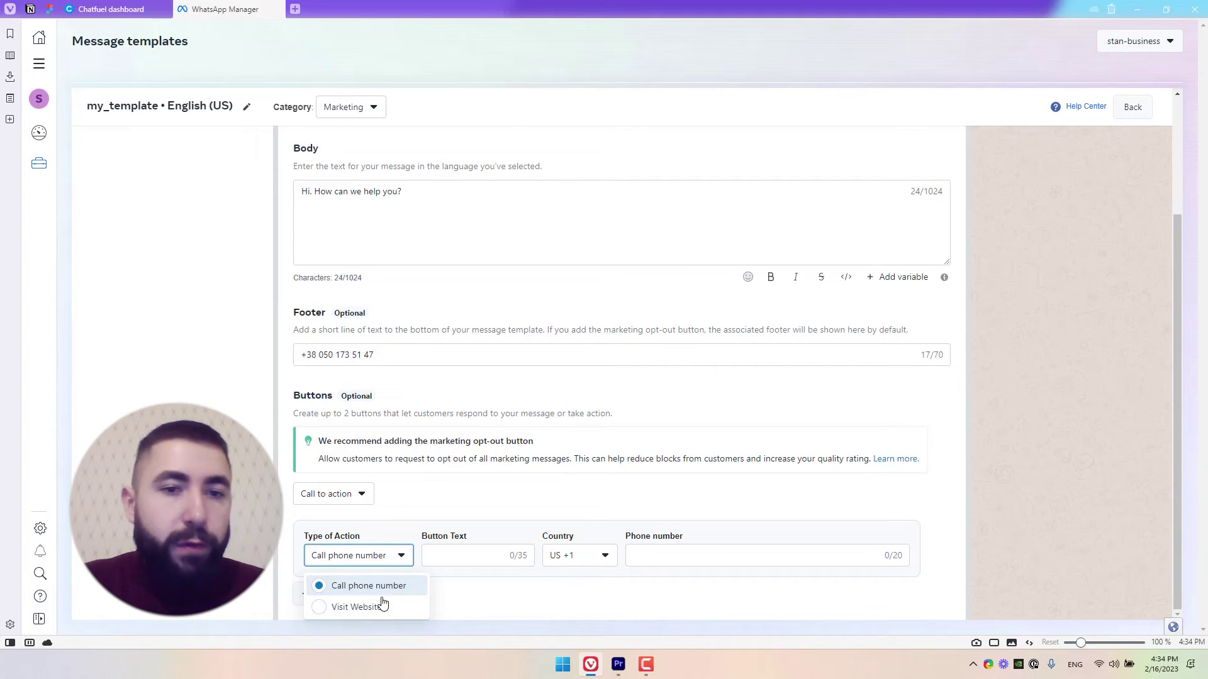
click(382, 607)
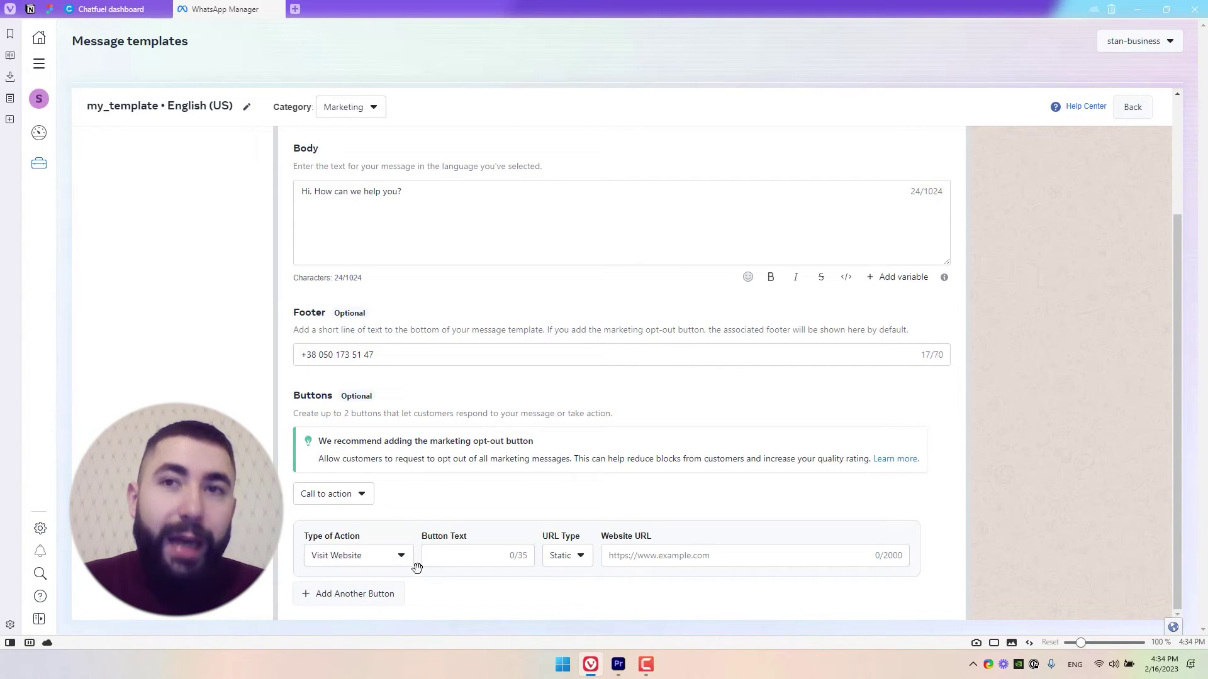
click(392, 594)
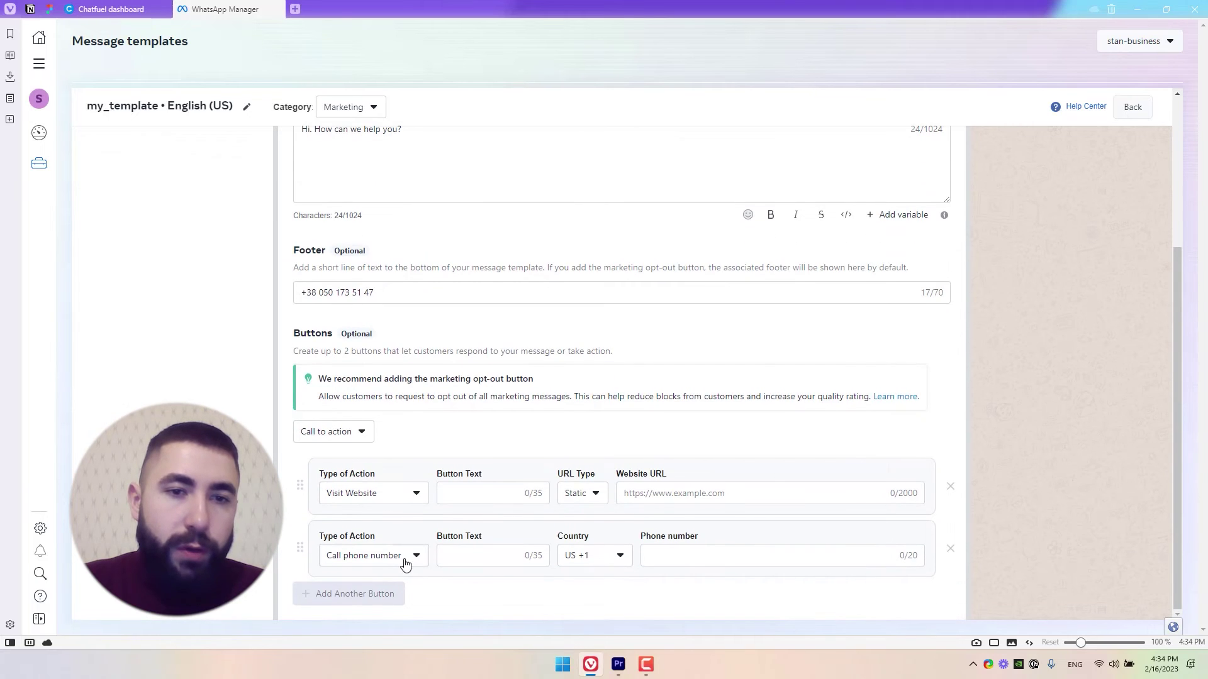
click(360, 433)
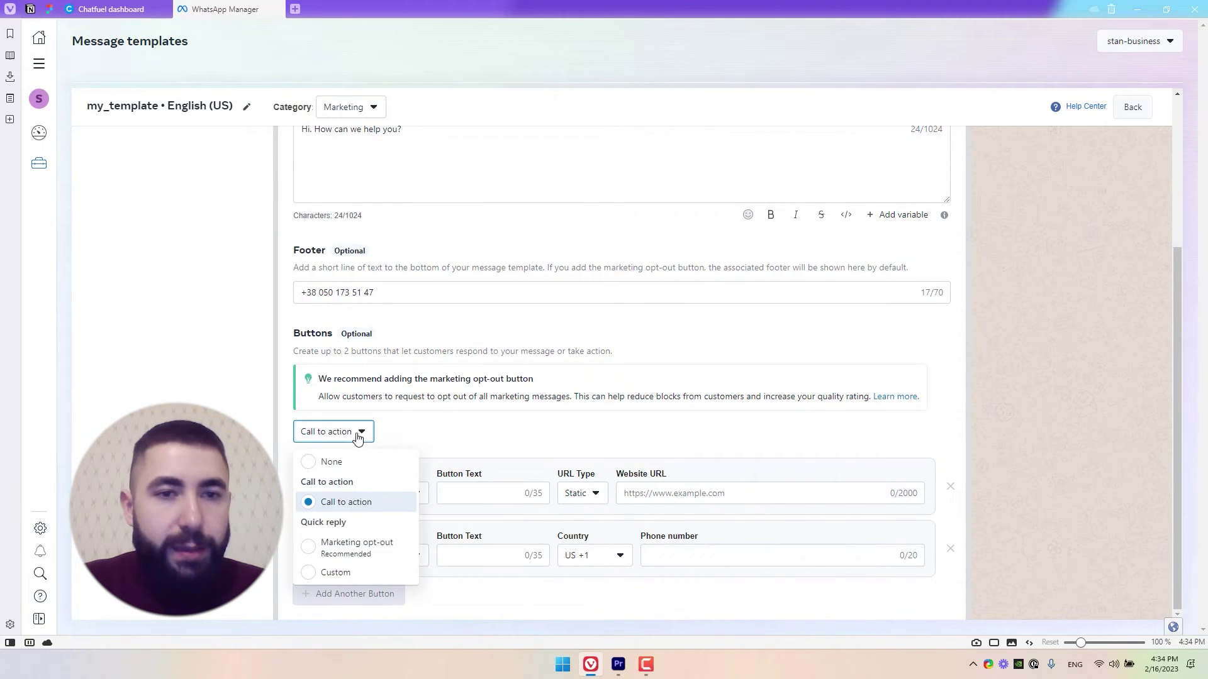
Switch the buttons to Custom quick reply and add three empty custom buttons.
click(332, 571)
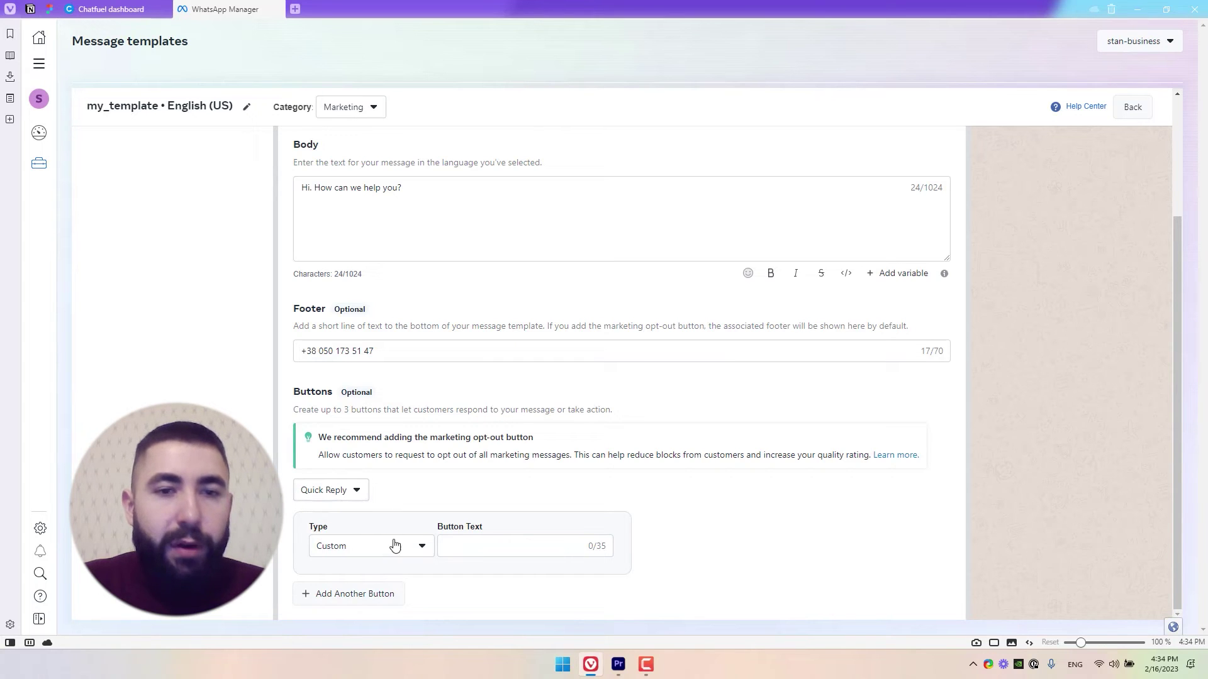
click(380, 594)
scroll(381, 598, down, 1)
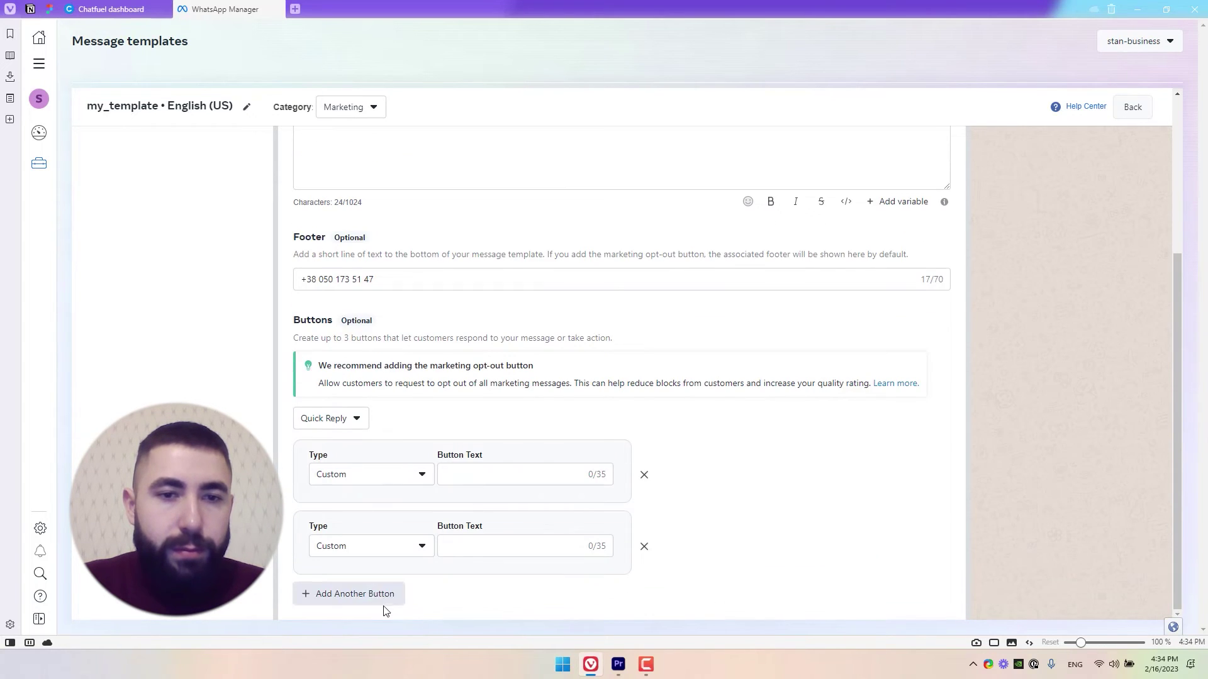
click(385, 594)
scroll(390, 576, down, 1)
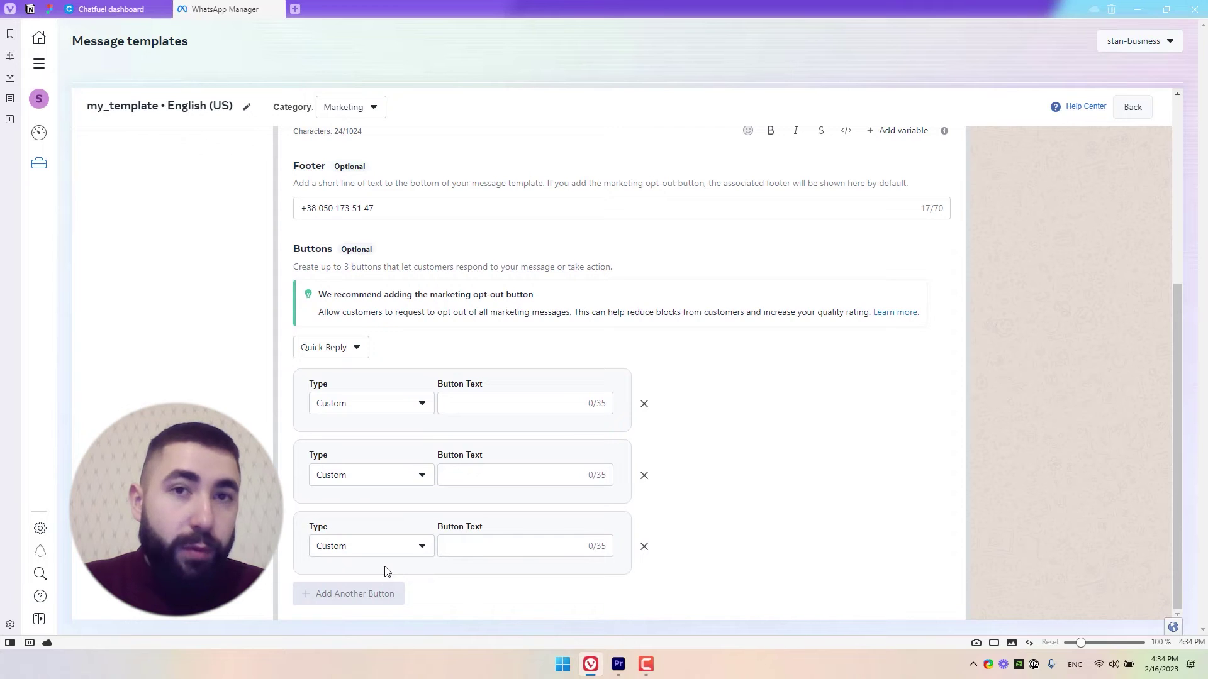
scroll(541, 478, up, 5)
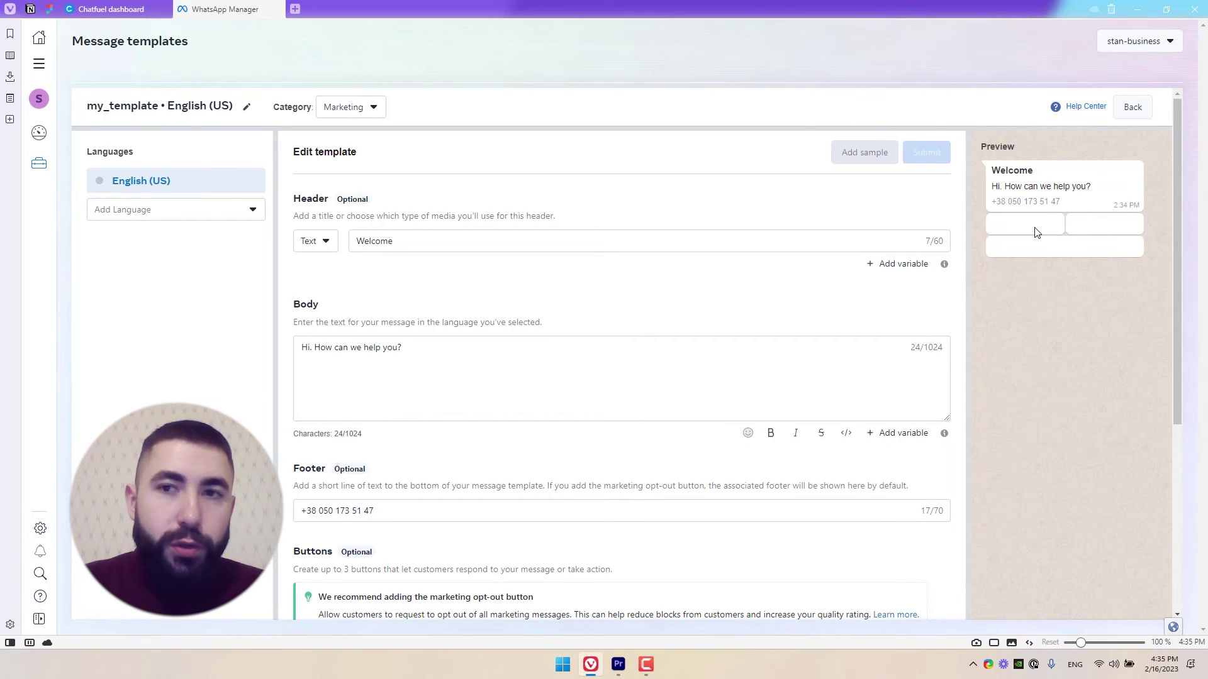
scroll(742, 378, down, 5)
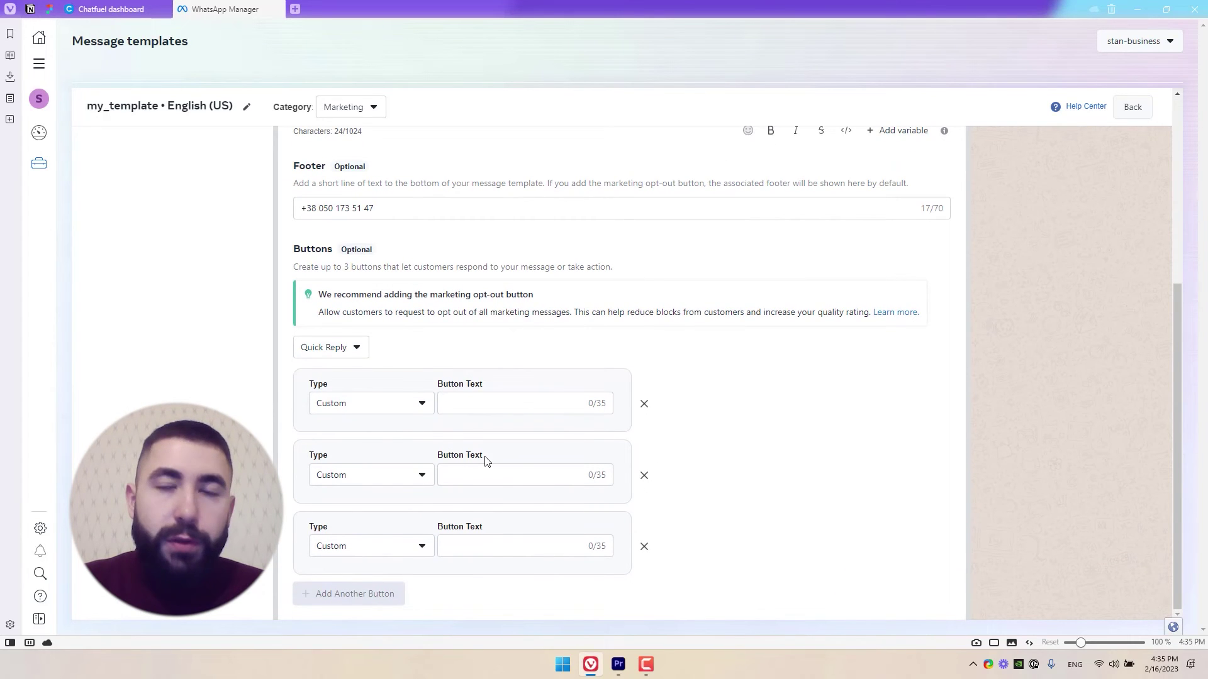
scroll(1164, 262, up, 5)
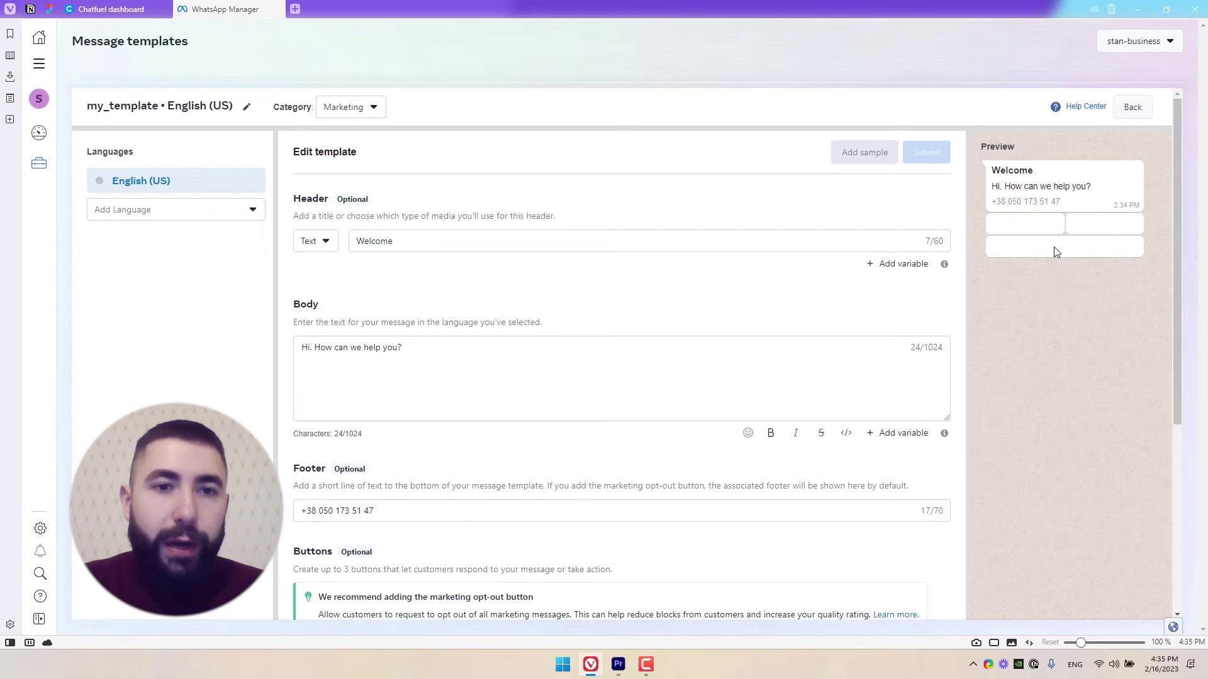
scroll(709, 385, down, 5)
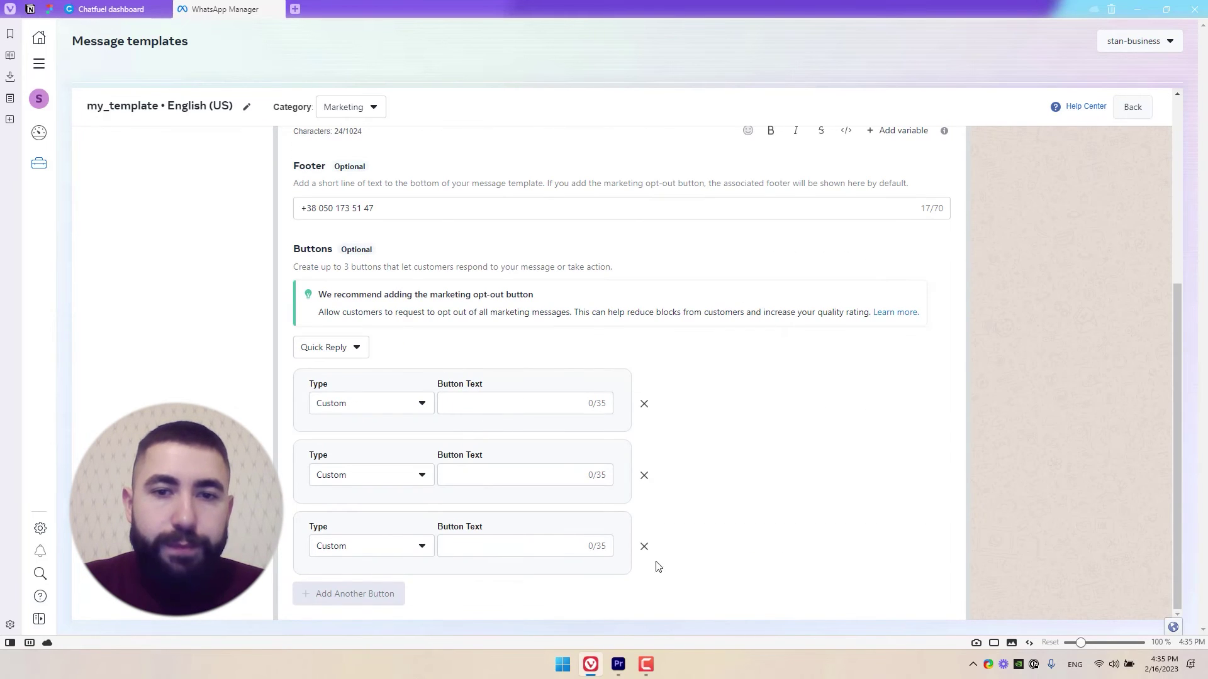
Remove two custom buttons and make the remaining one a Marketing opt-out 'Stop promotions' button.
click(645, 547)
click(644, 547)
click(357, 490)
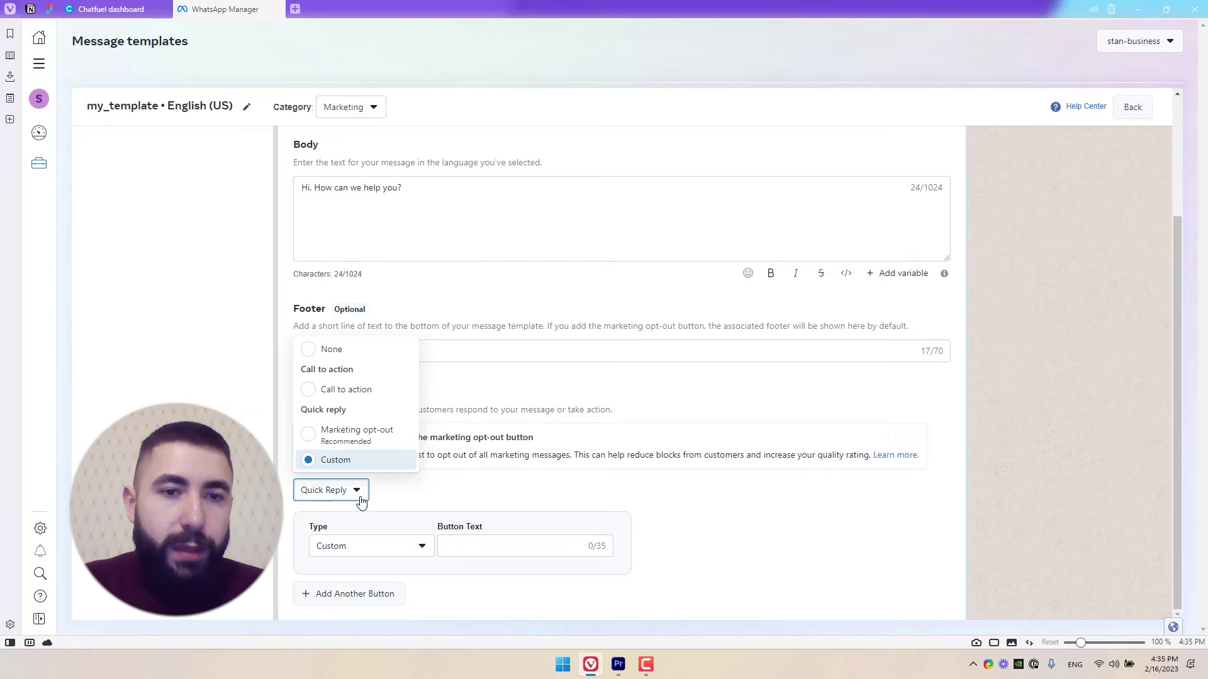
click(353, 435)
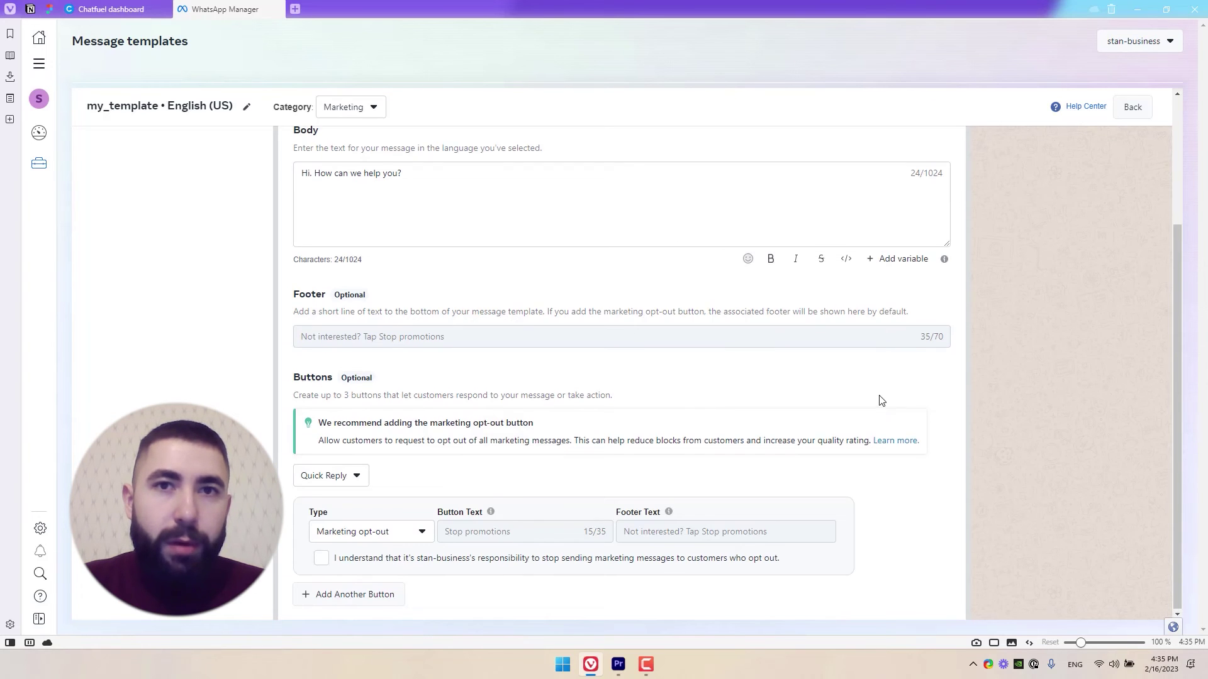
scroll(930, 390, up, 3)
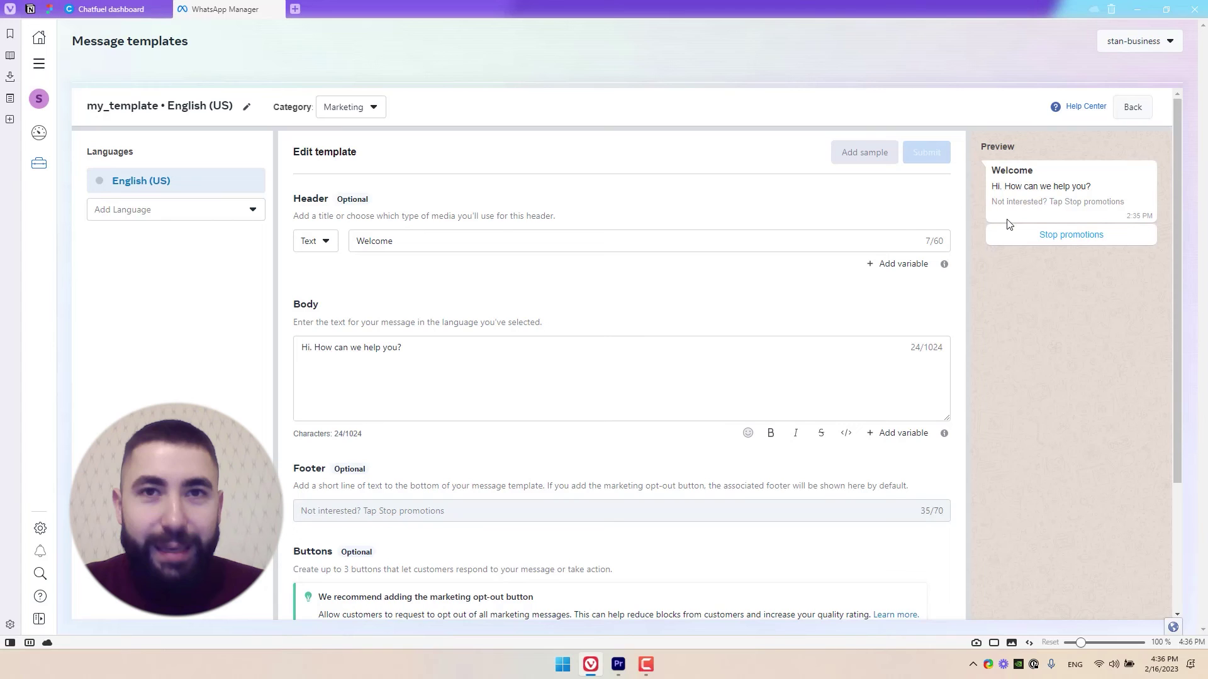
scroll(839, 269, down, 3)
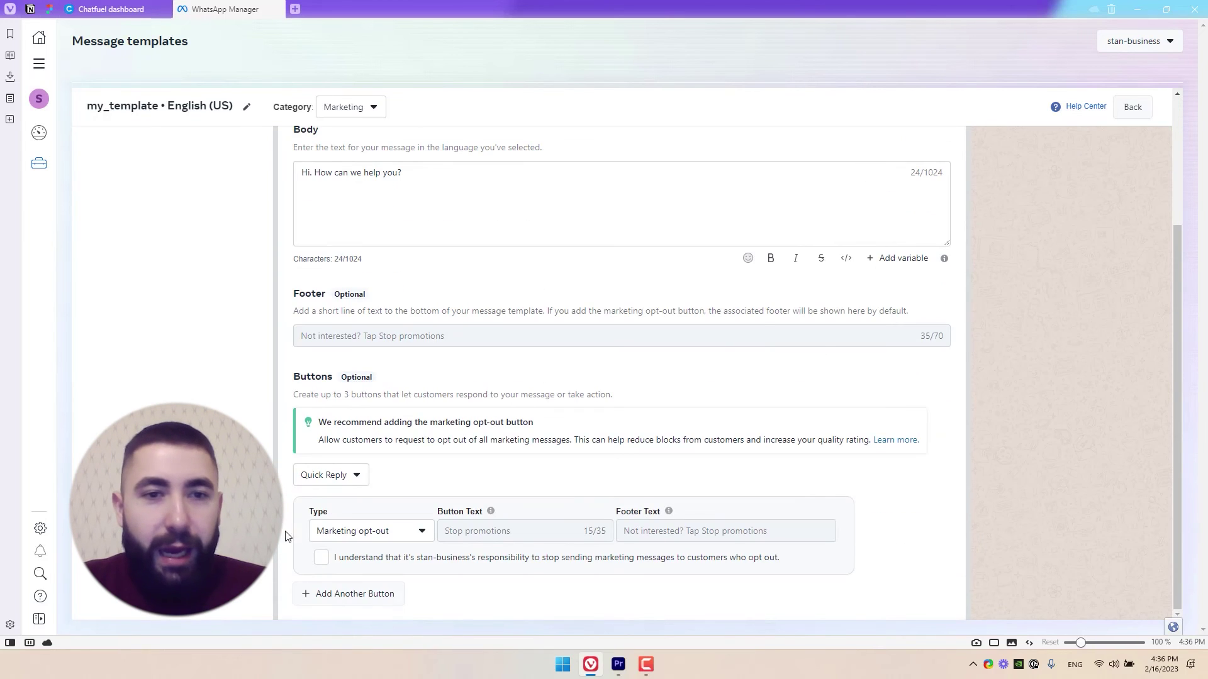
click(351, 477)
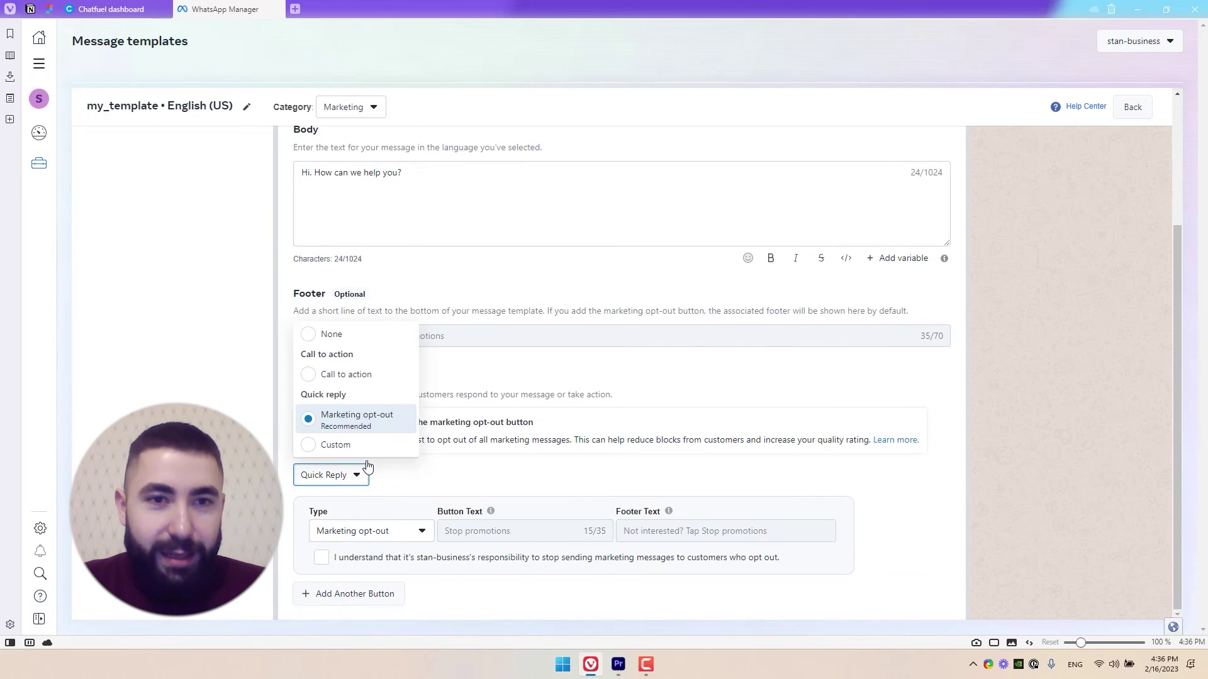
Set the buttons to None and submit my_template for review.
click(333, 345)
scroll(616, 475, up, 1)
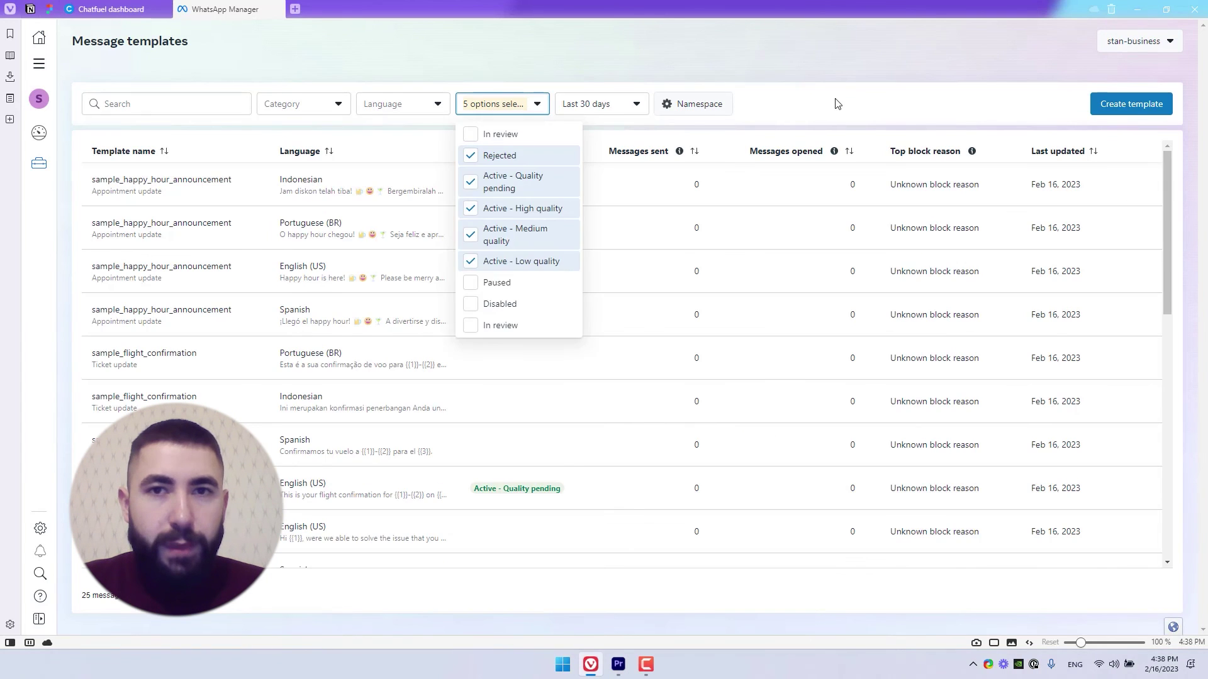
click(824, 114)
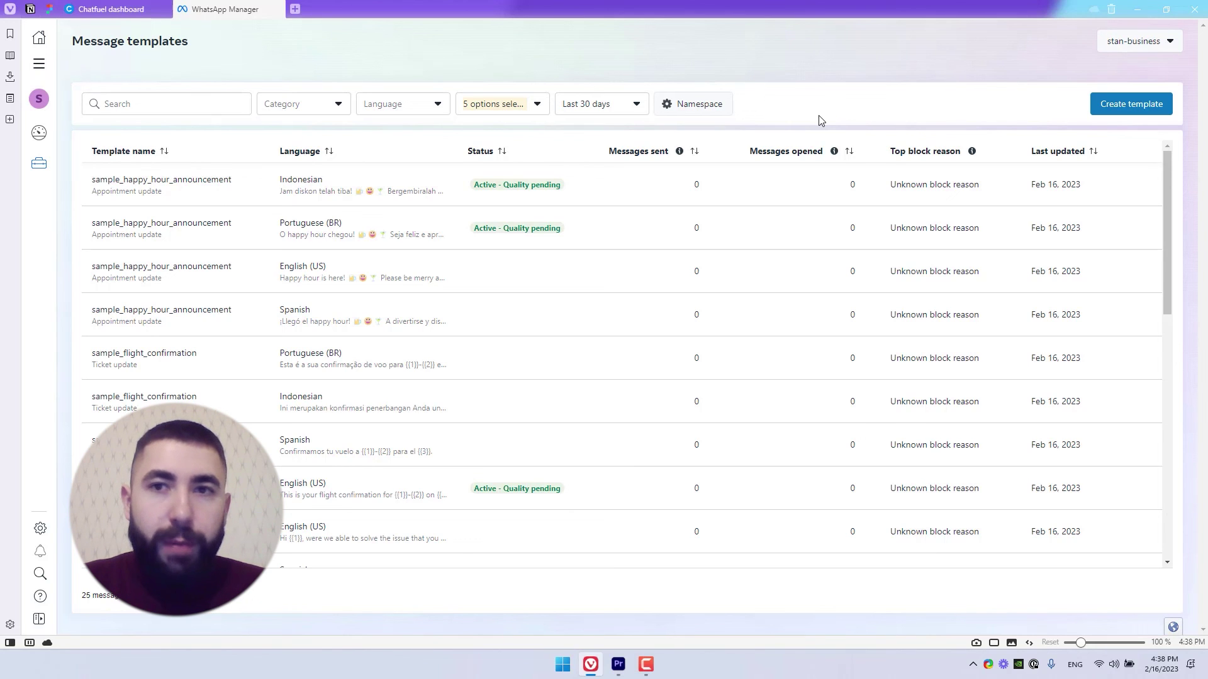
Filter the templates list by status, unchecking Rejected and Active options and checking In review.
click(521, 114)
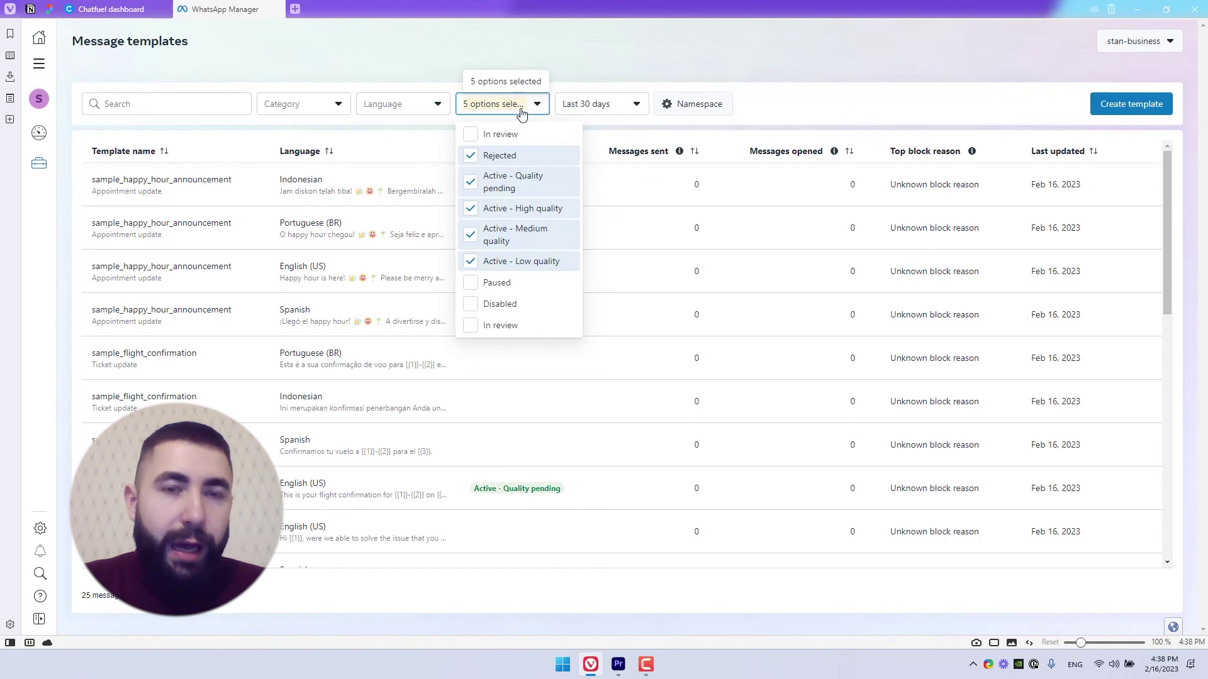
click(478, 156)
click(472, 183)
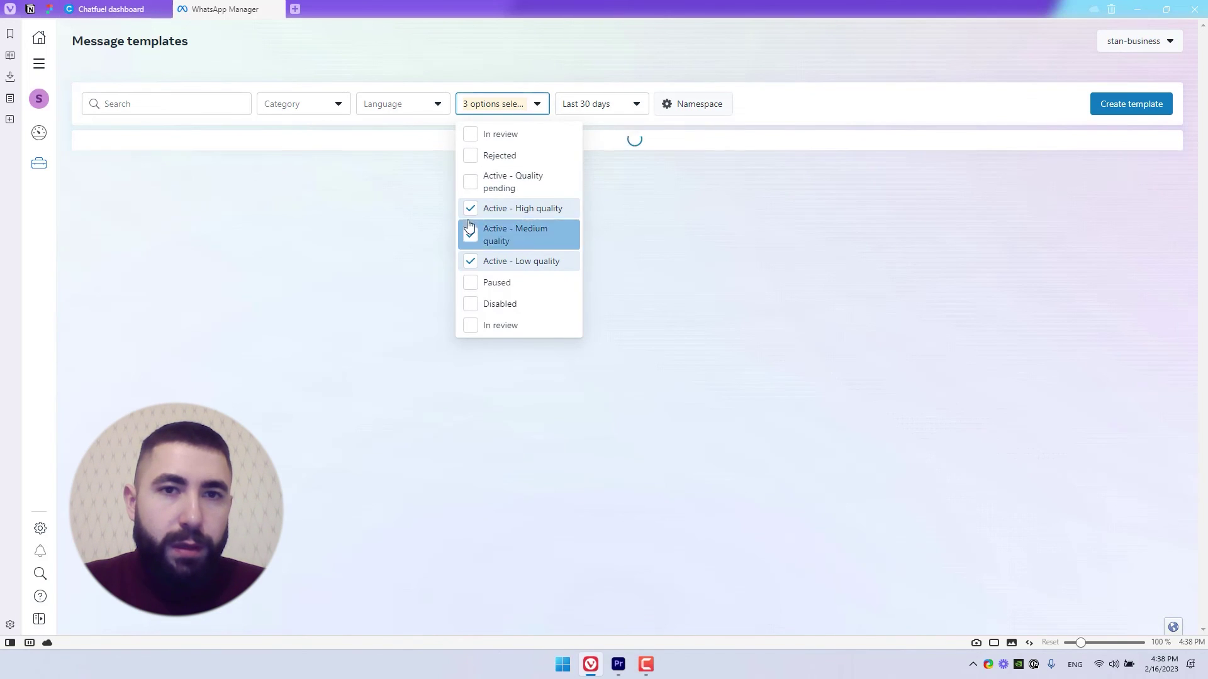
click(469, 228)
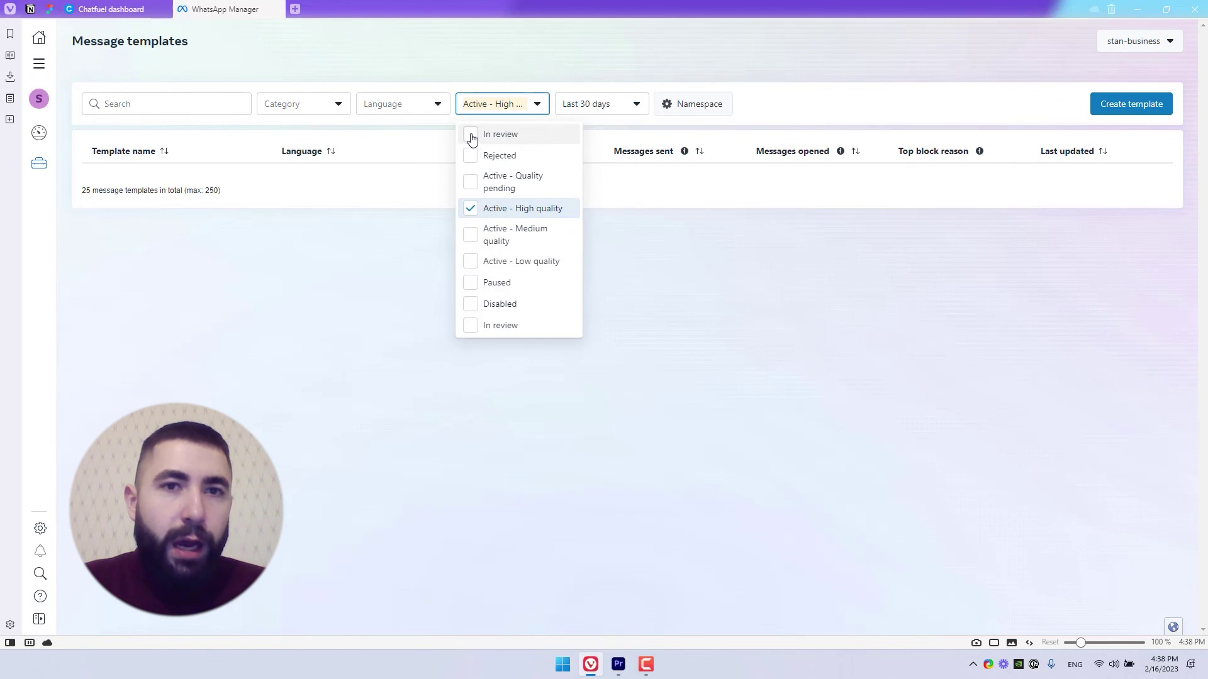
click(473, 136)
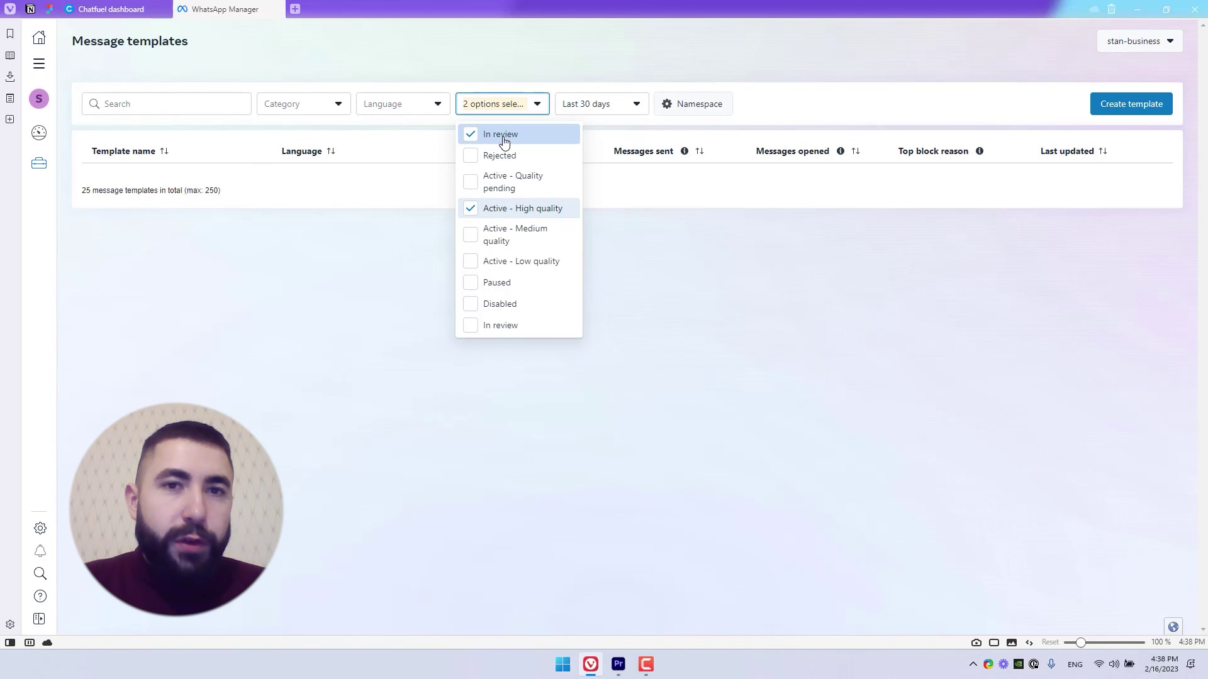
click(470, 326)
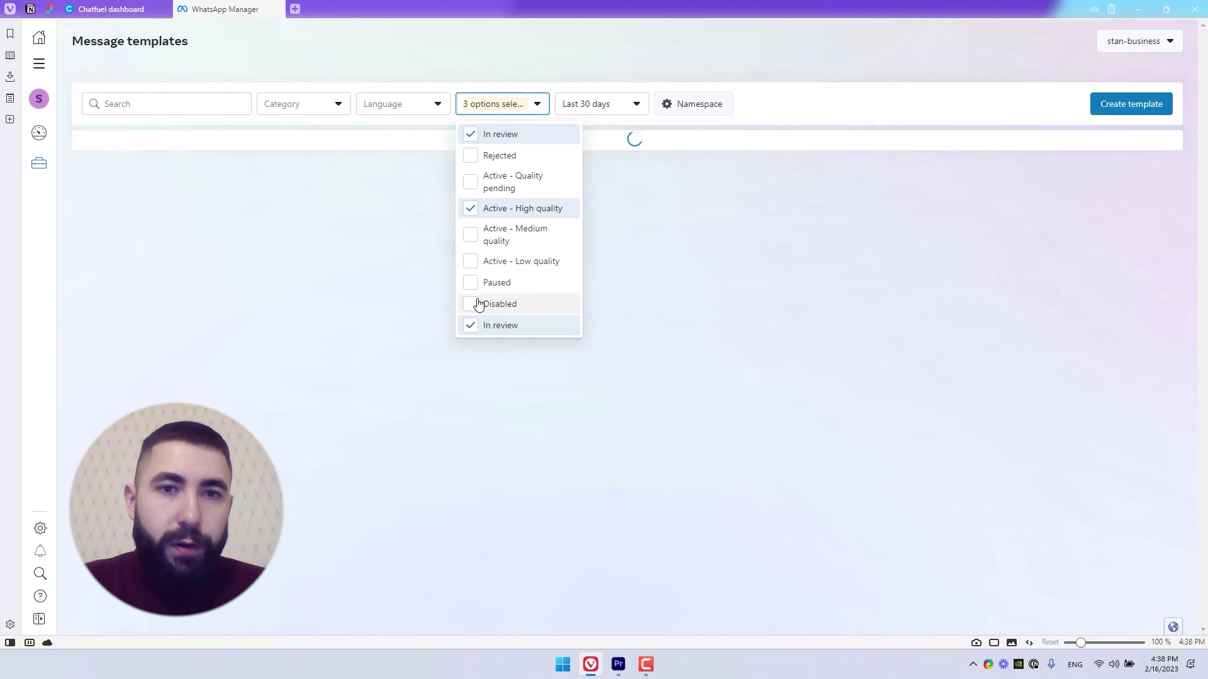
click(471, 213)
View my_template's details, then return to the message templates list.
click(426, 304)
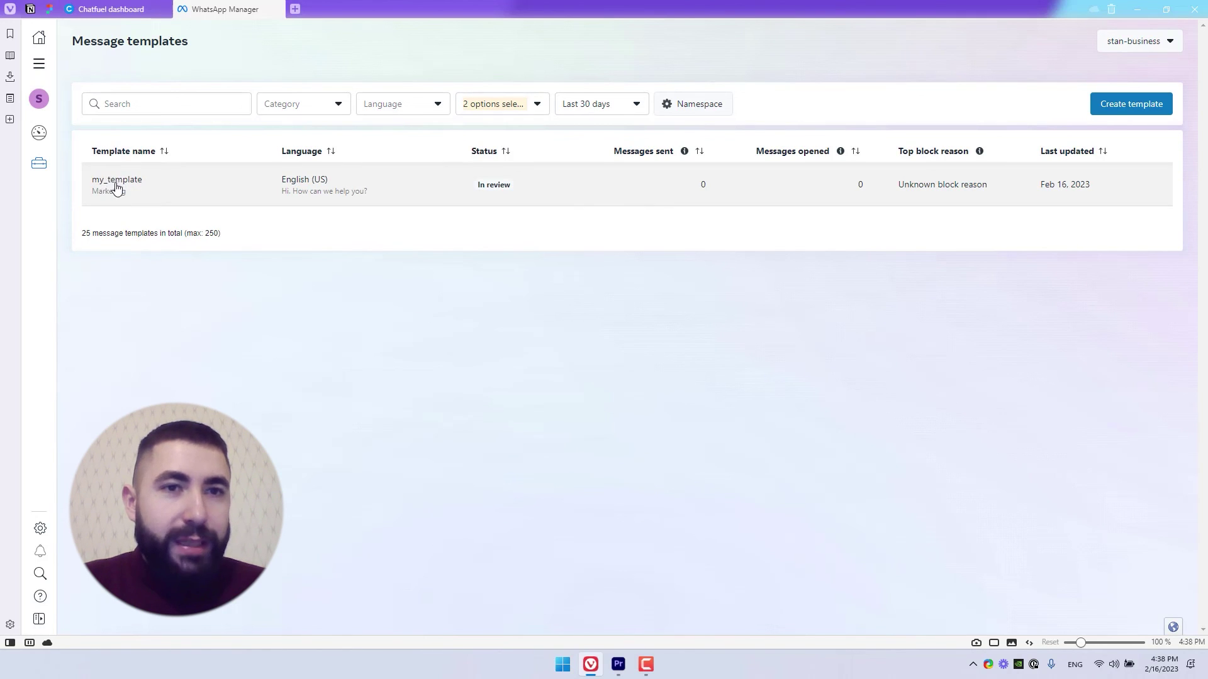
click(501, 190)
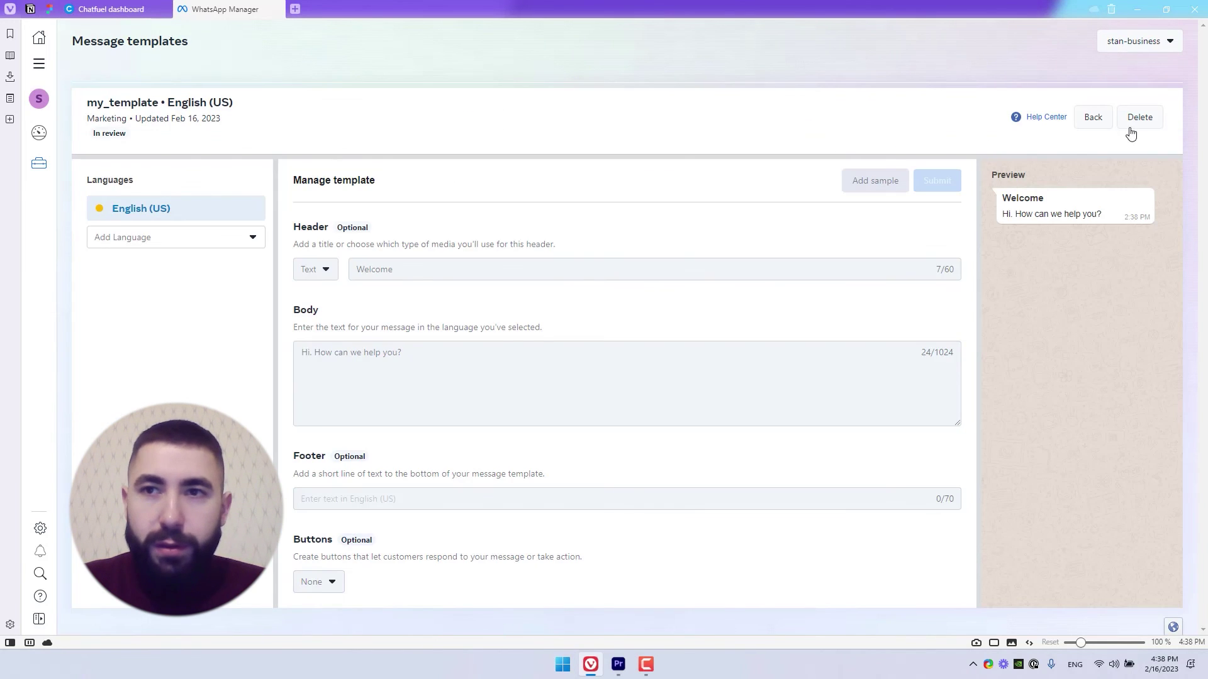
click(1095, 119)
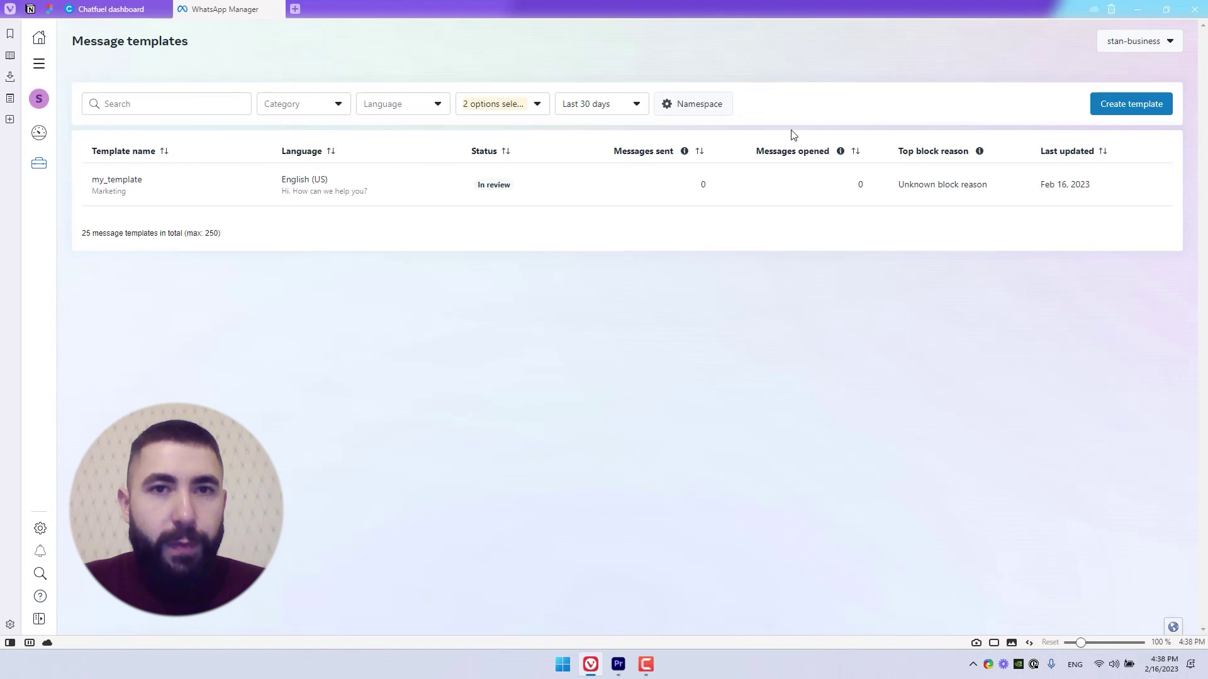
Swap the In review status filter for Active - Quality pending, High, Medium and Low quality.
click(525, 115)
click(494, 136)
click(503, 325)
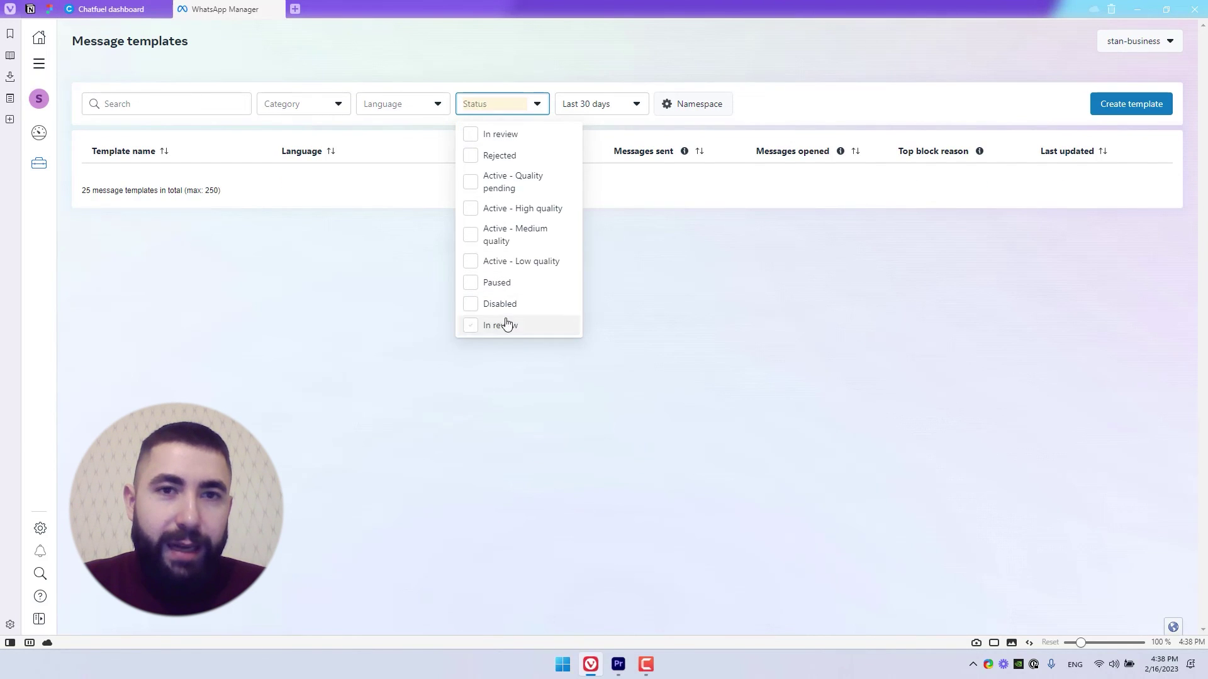
click(502, 187)
click(505, 211)
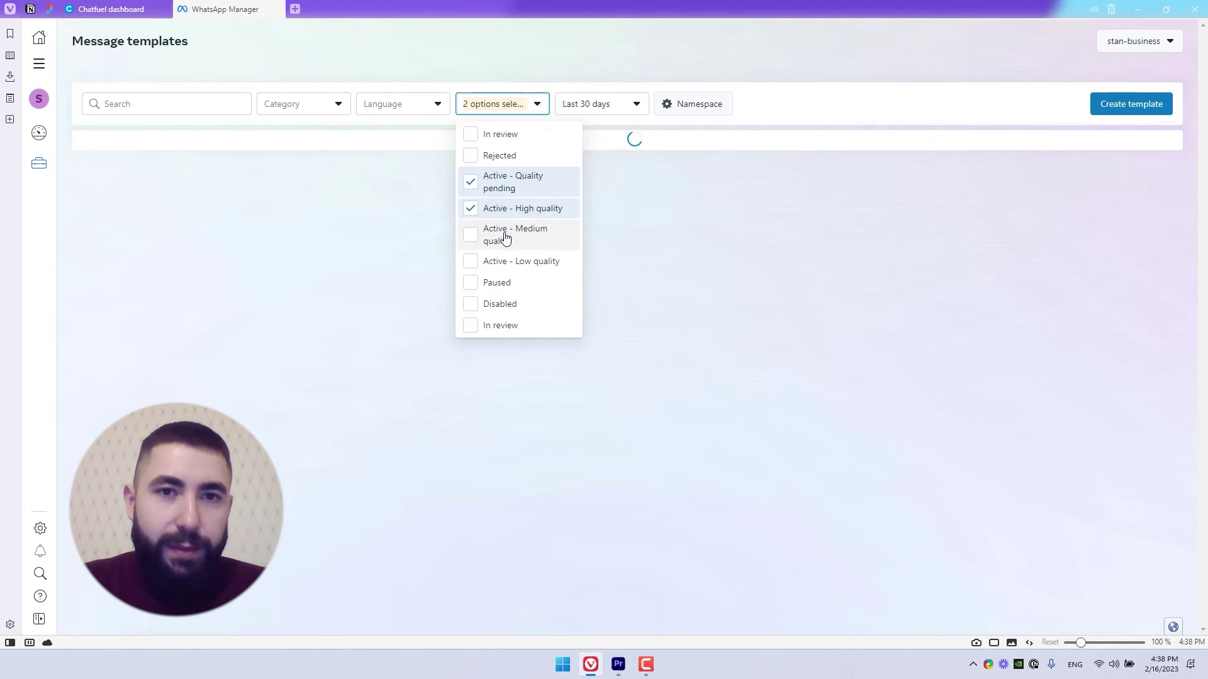
click(501, 235)
click(511, 262)
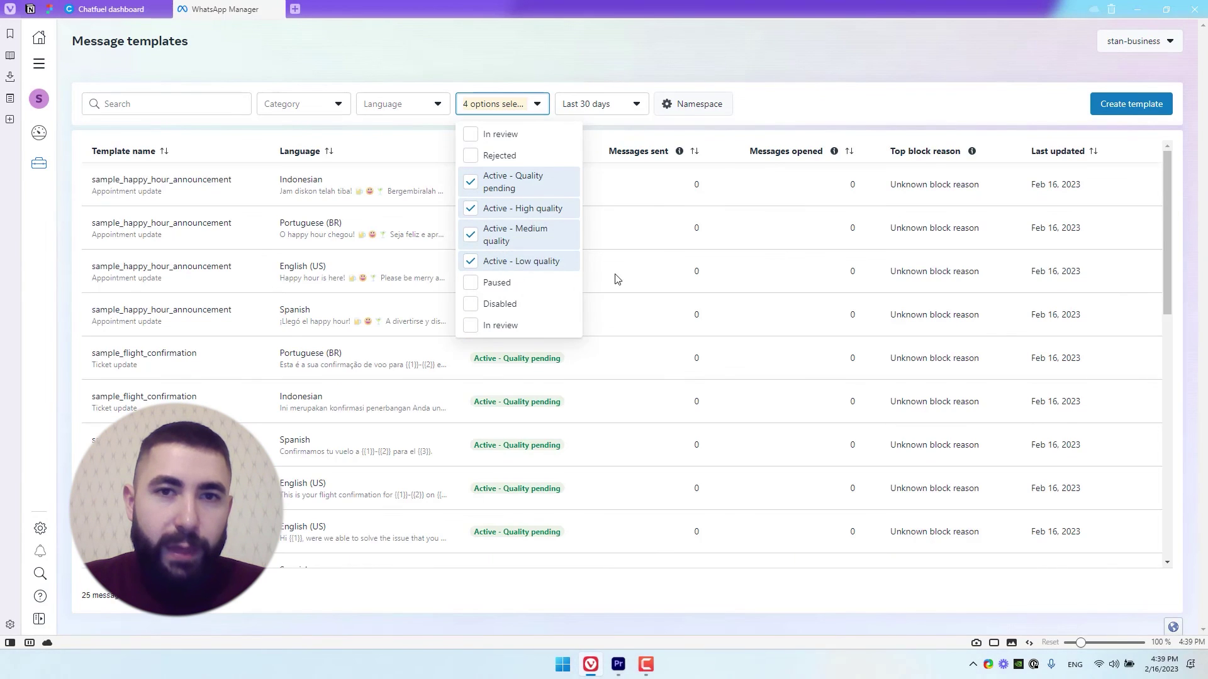
click(795, 107)
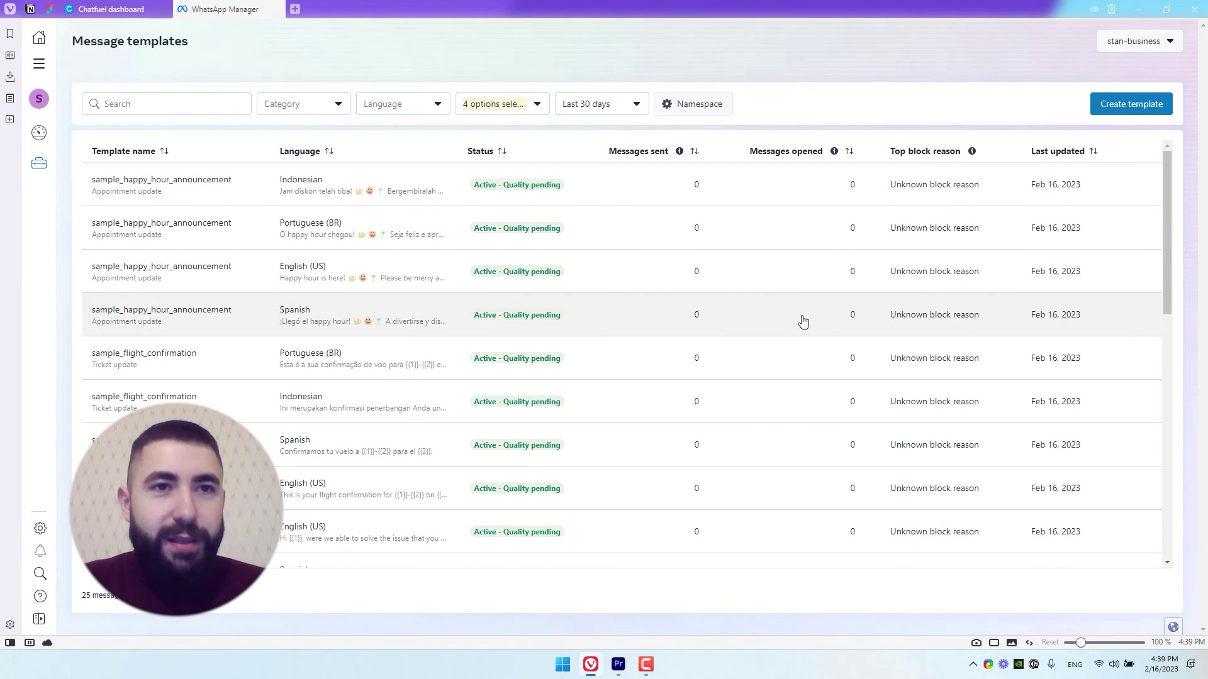